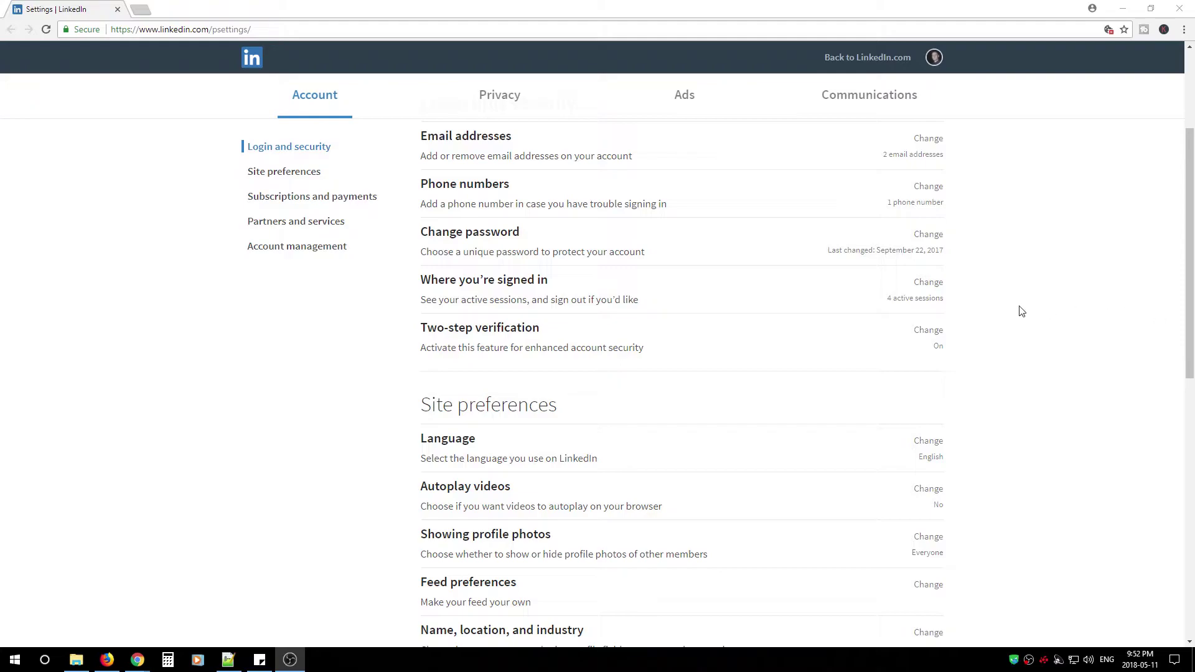
Open the account's Settings & Privacy page and go to the Login and security section
left_click(321, 313)
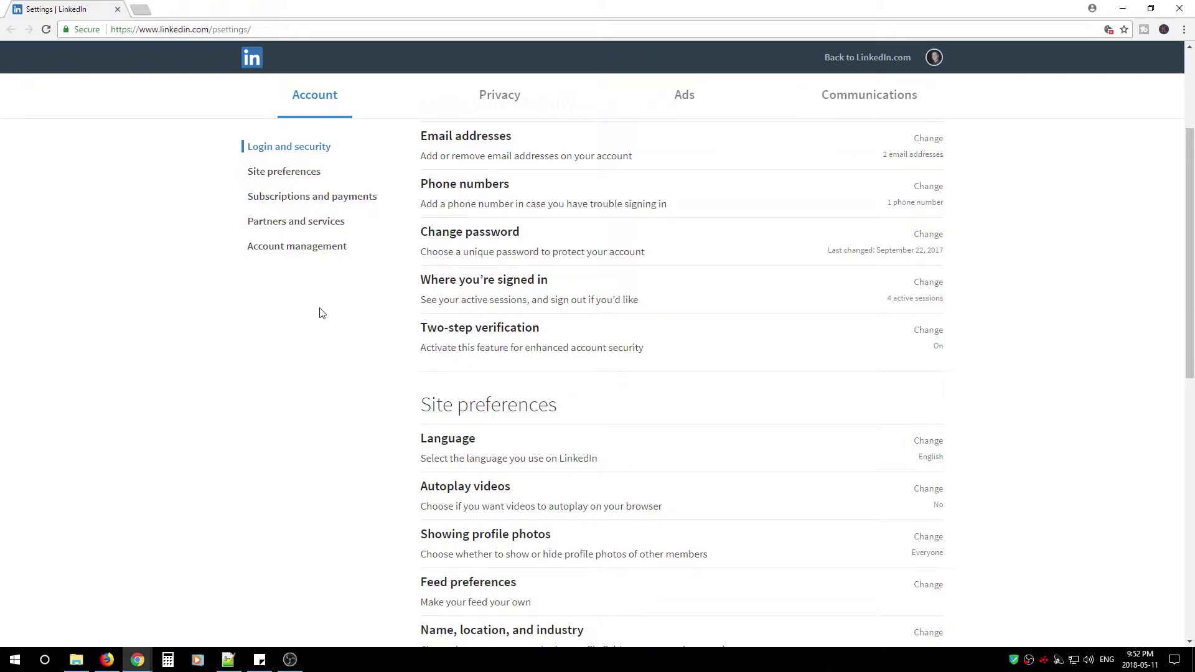
scroll(797, 237, "down", 1)
scroll(813, 174, "up", 1)
left_click(934, 59)
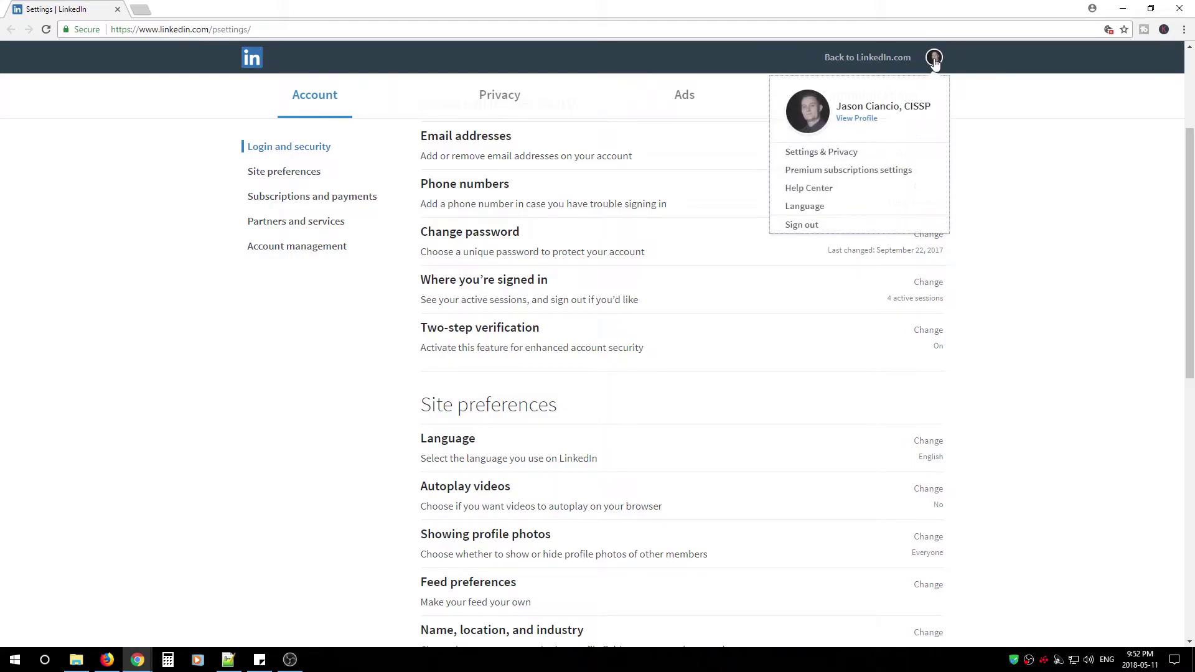
left_click(810, 154)
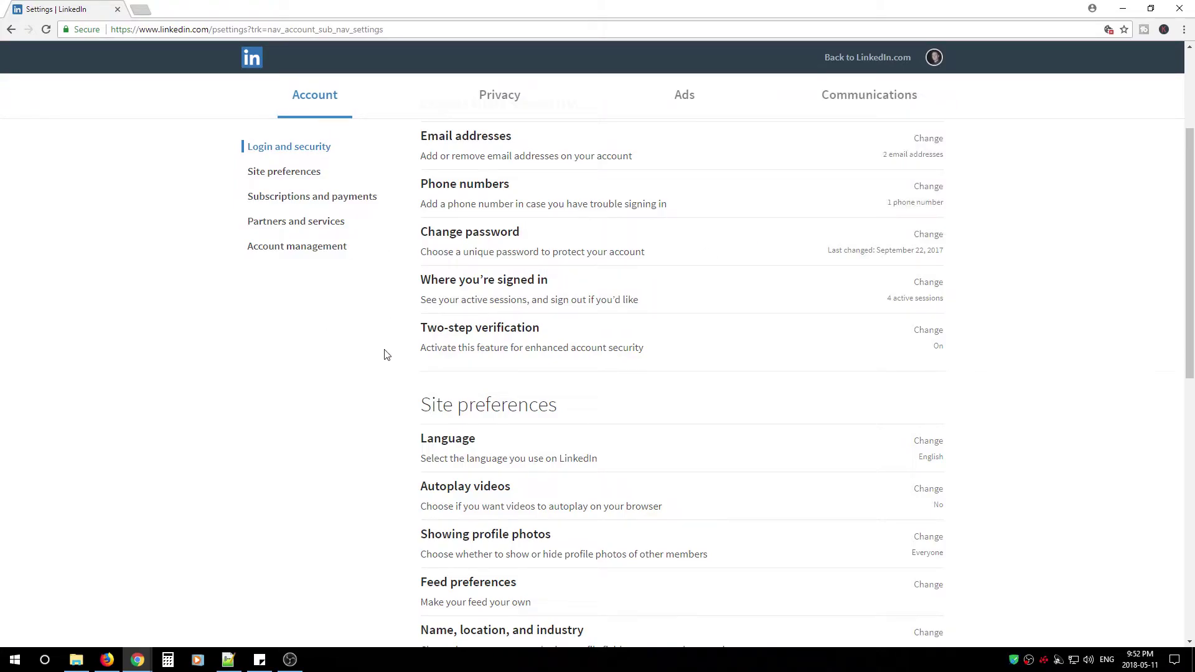
scroll(392, 336, "up", 2)
scroll(392, 340, "down", 1)
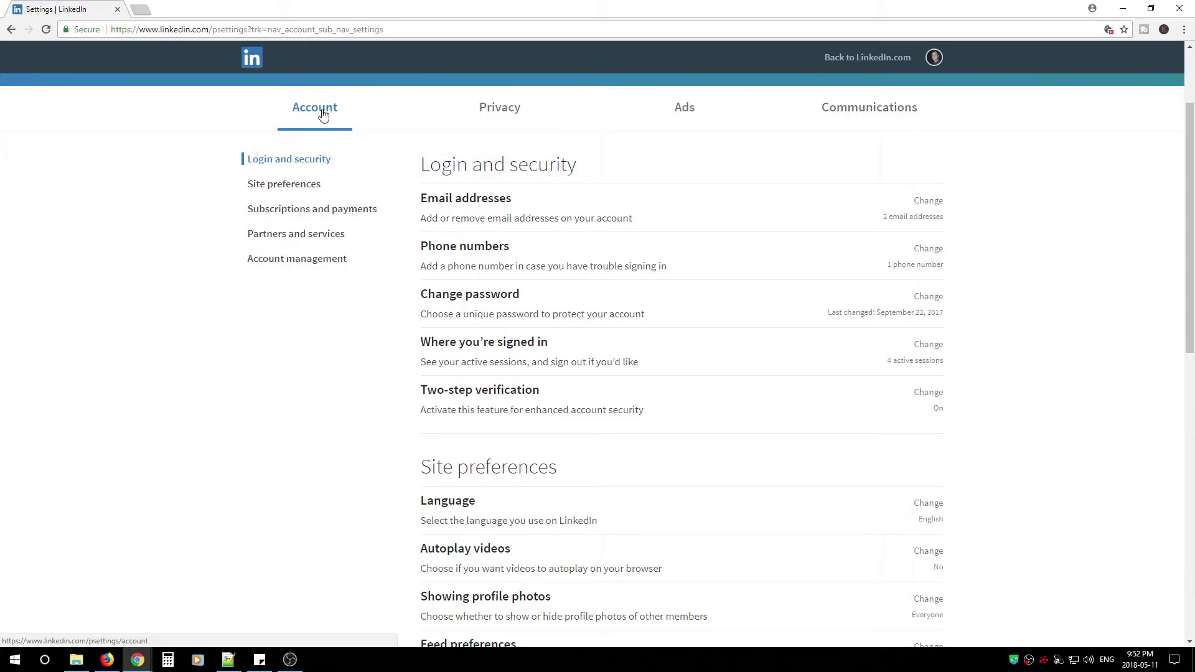
left_click(315, 162)
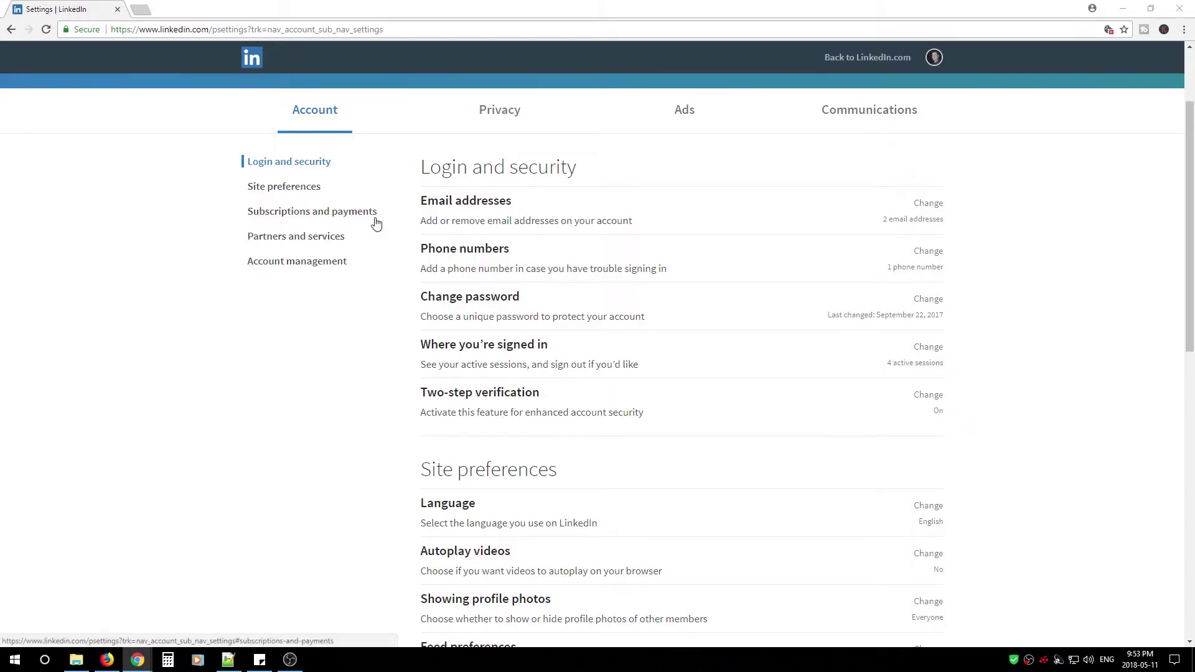
Review the Permitted Services setting under Partners and services, closing it when done
left_click(304, 238)
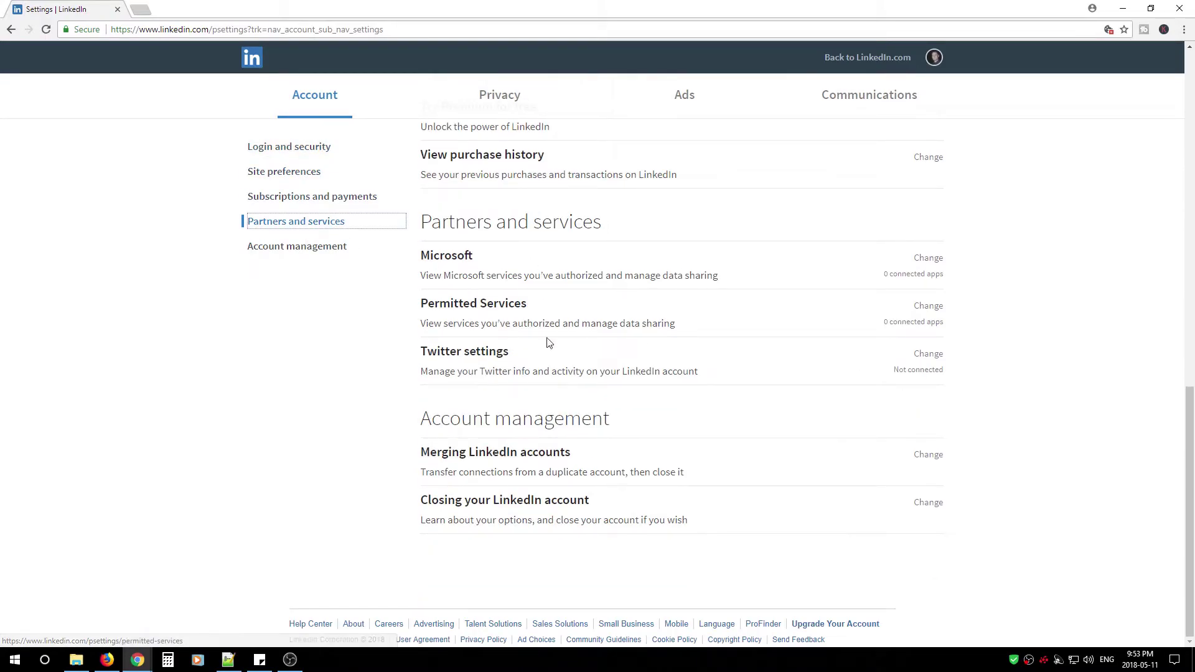
left_click(520, 313)
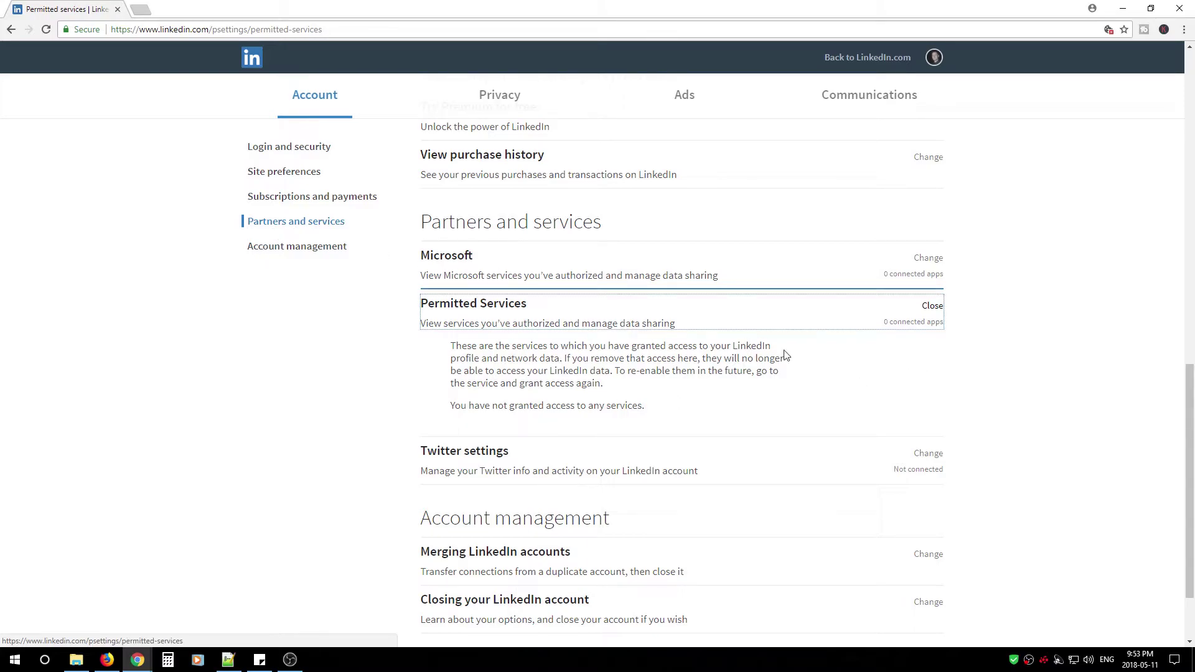
scroll(498, 355, "up", 2)
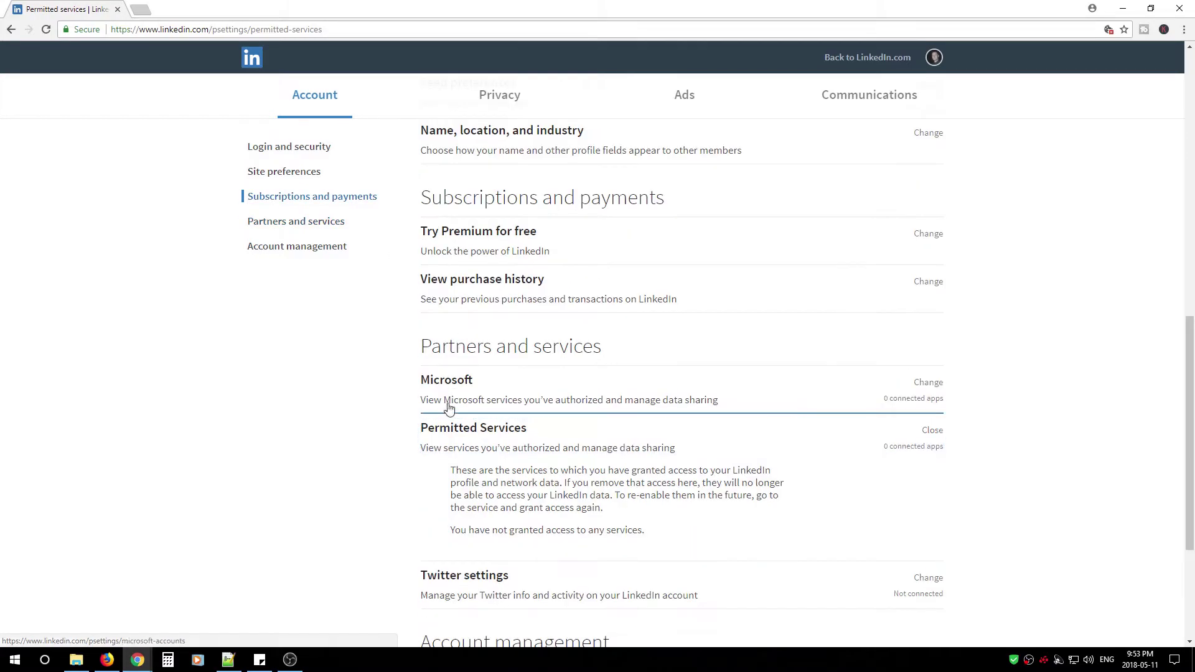
left_click(442, 436)
scroll(359, 474, "up", 2)
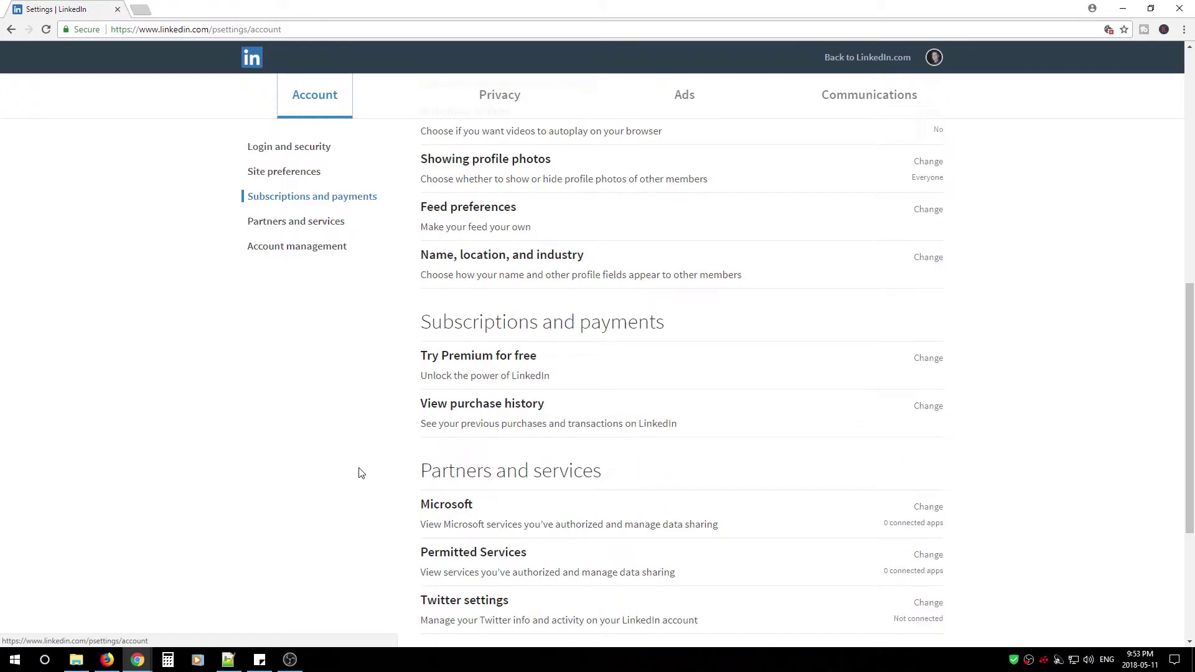
Open the public profile editor from the Privacy settings and go to its visibility options
left_click(500, 100)
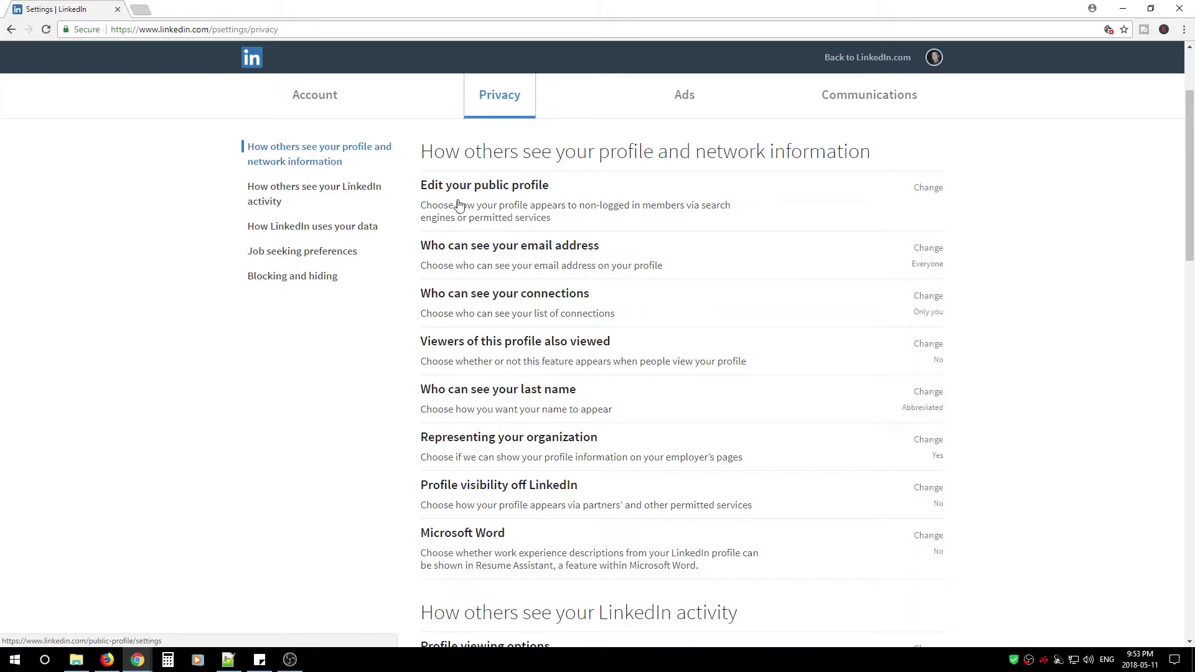
left_click(522, 205)
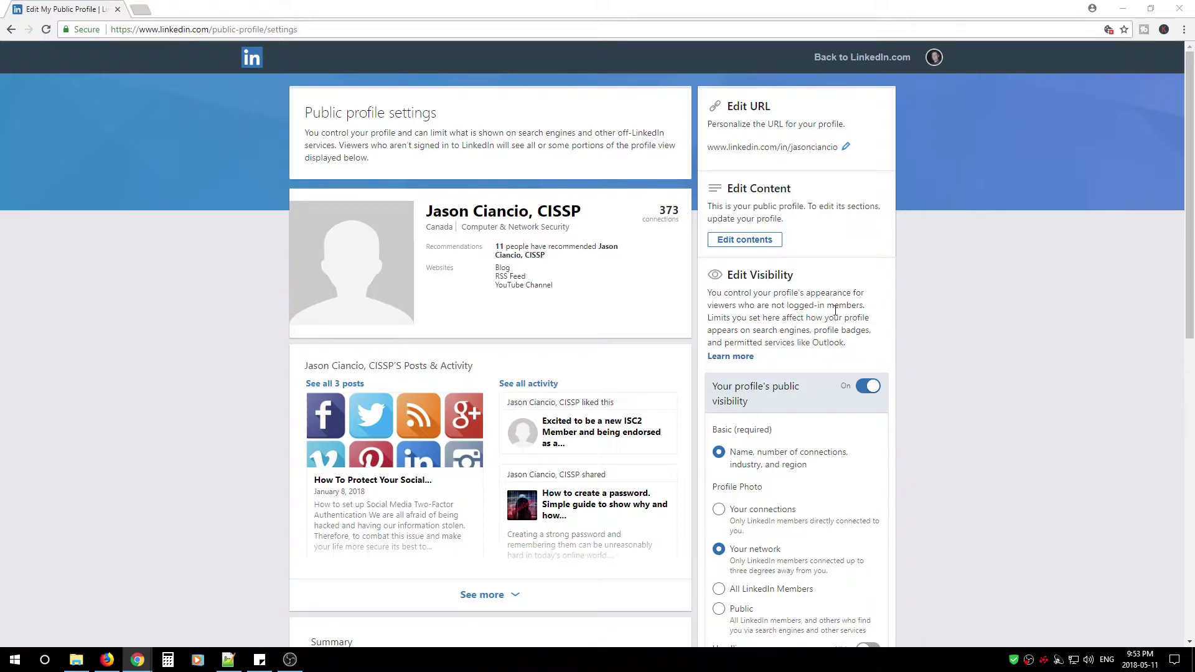
scroll(977, 344, "down", 4)
scroll(978, 344, "down", 1)
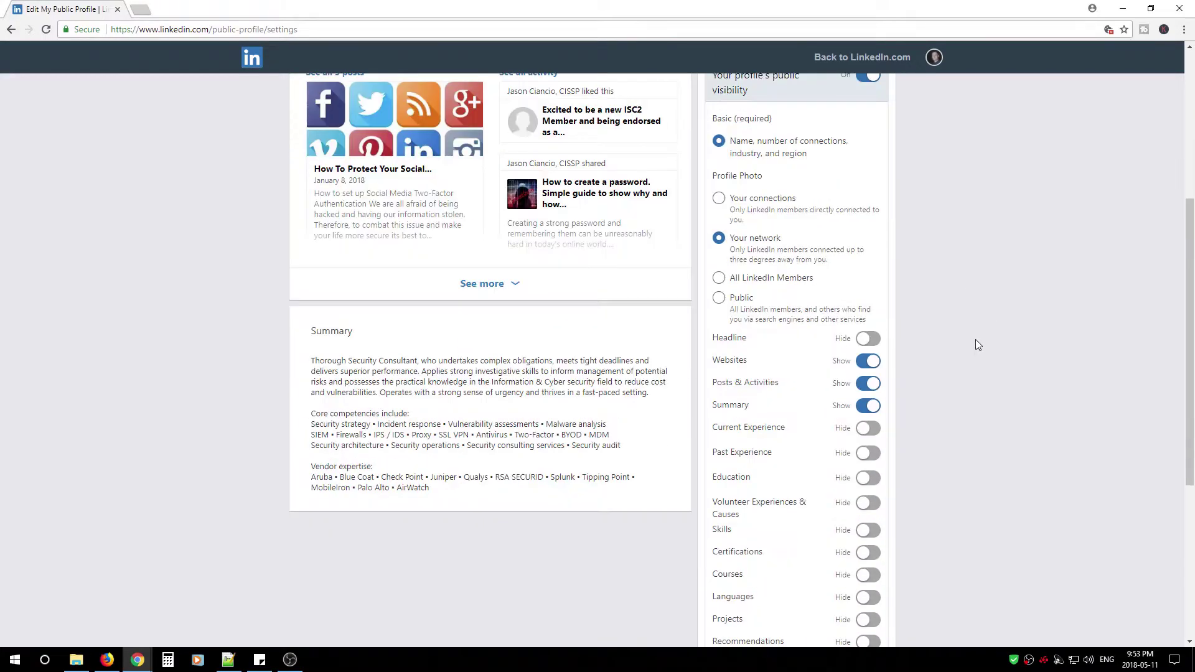
scroll(814, 372, "down", 2)
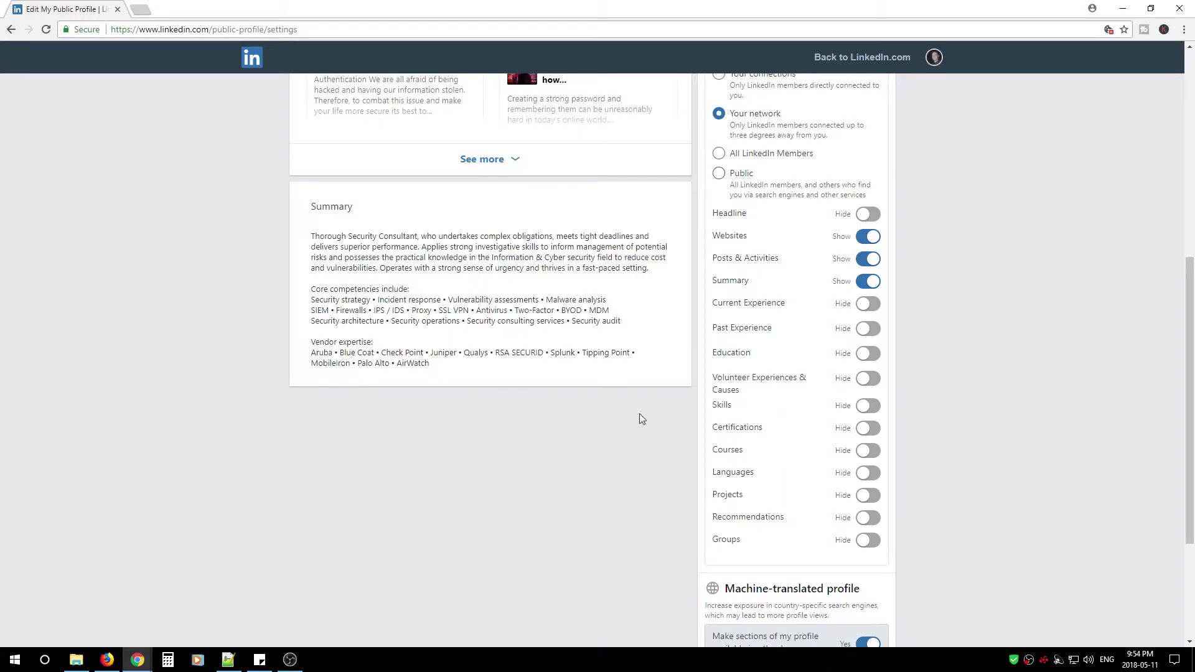
Examine the public profile preview alongside the profile photo and section visibility options
scroll(651, 418, "up", 5)
scroll(438, 346, "up", 2)
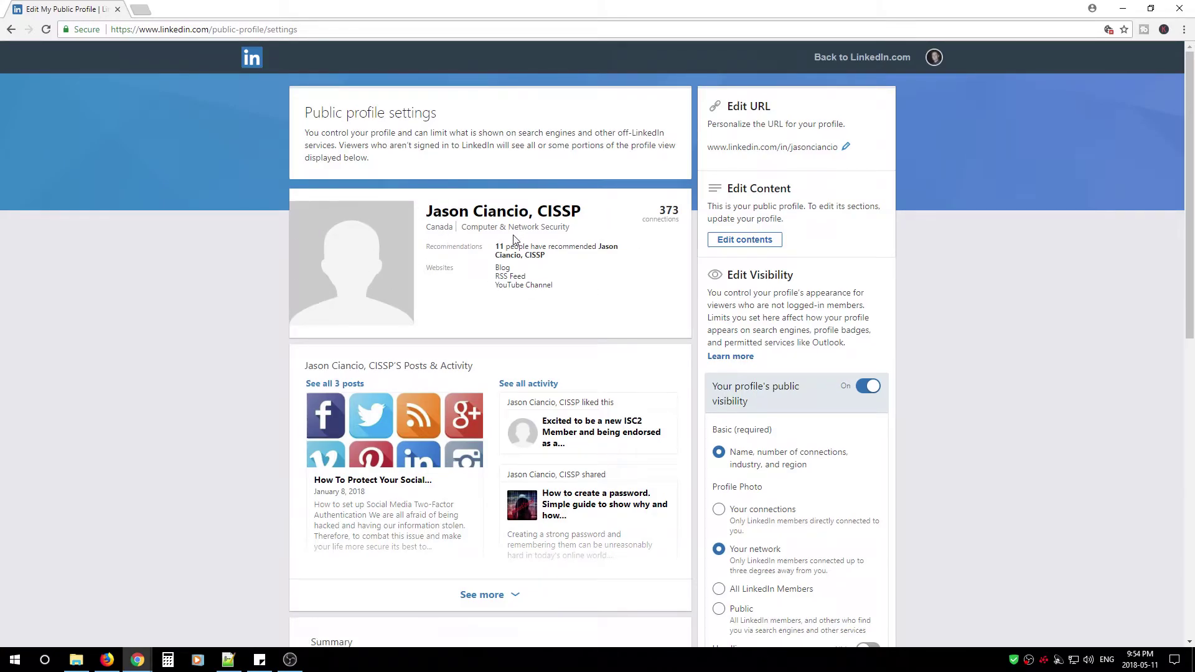
scroll(434, 359, "down", 4)
scroll(434, 360, "down", 6)
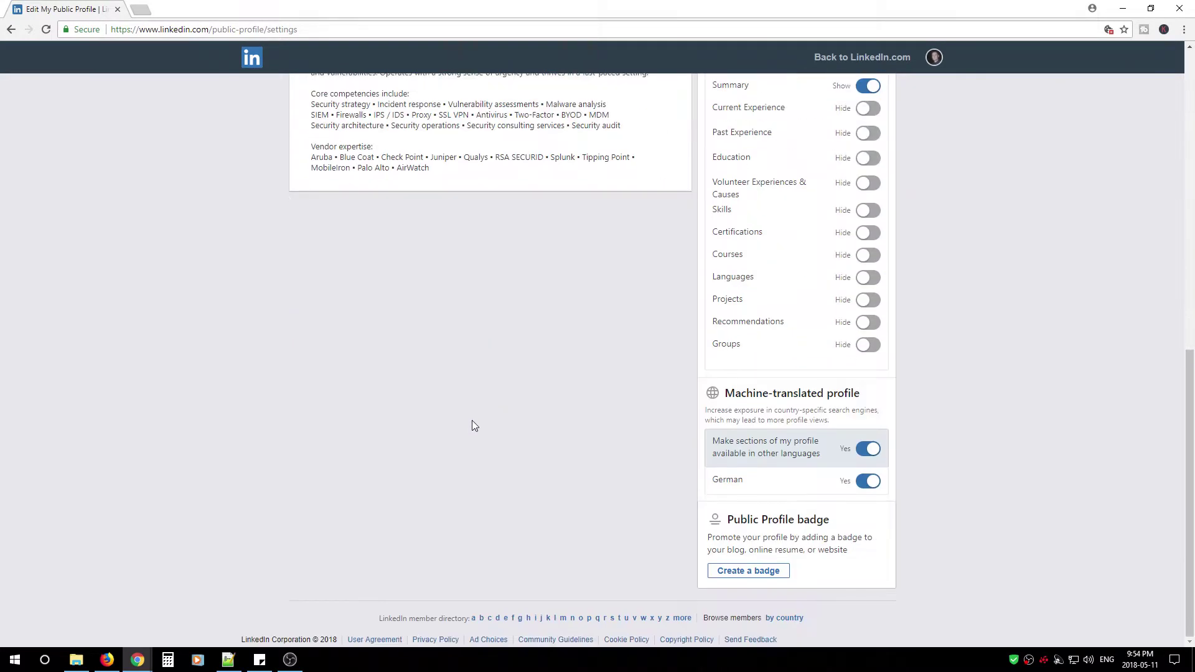
scroll(472, 421, "up", 10)
scroll(529, 458, "down", 5)
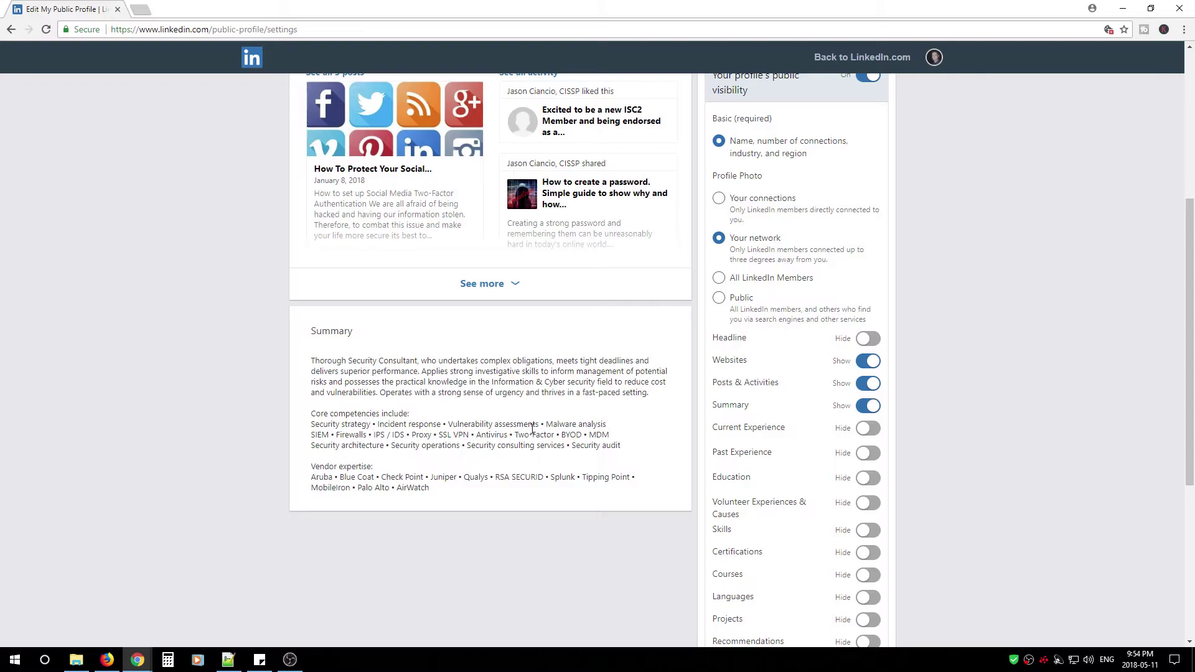
scroll(536, 419, "up", 5)
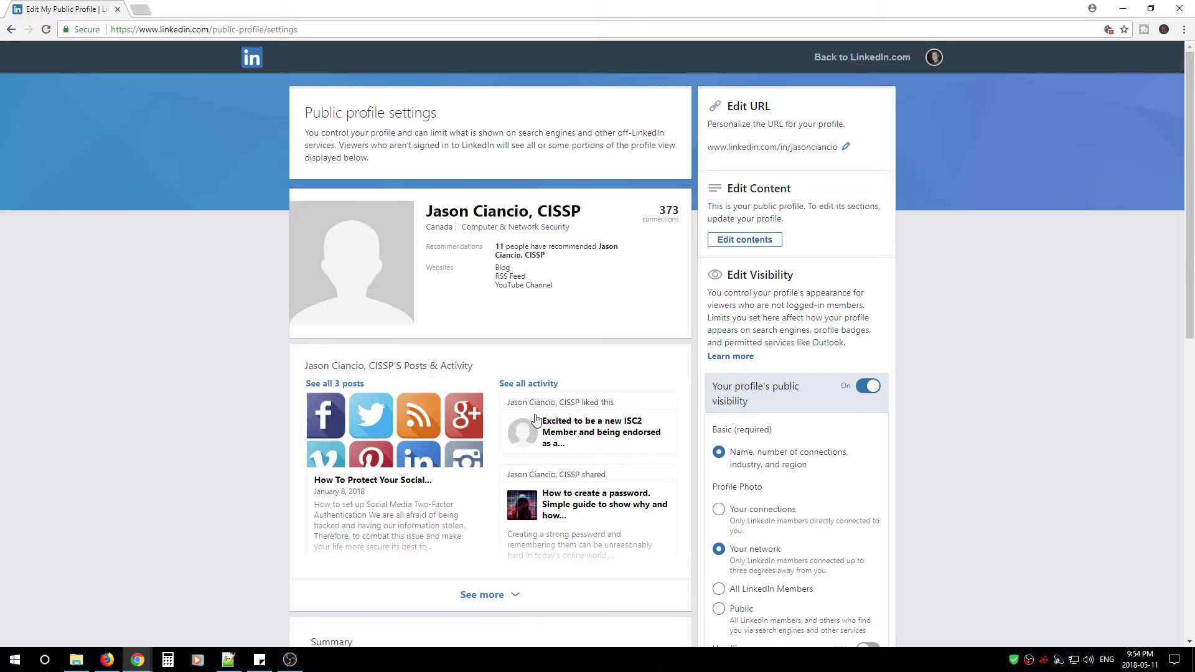
scroll(536, 419, "down", 3)
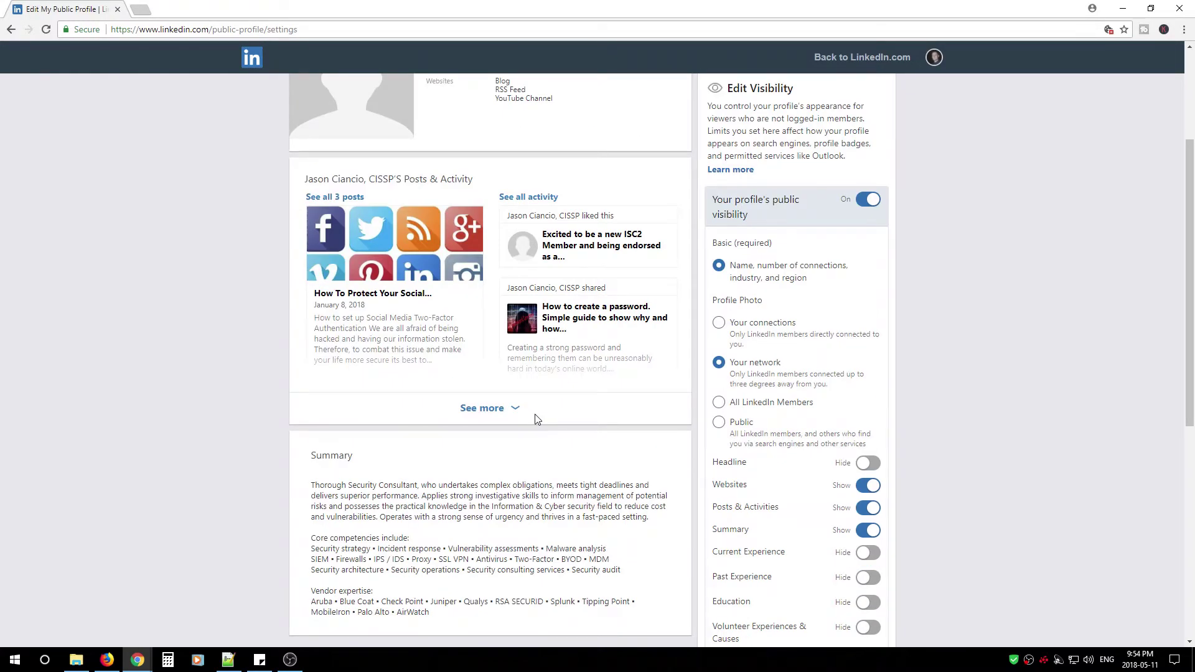
scroll(539, 420, "down", 3)
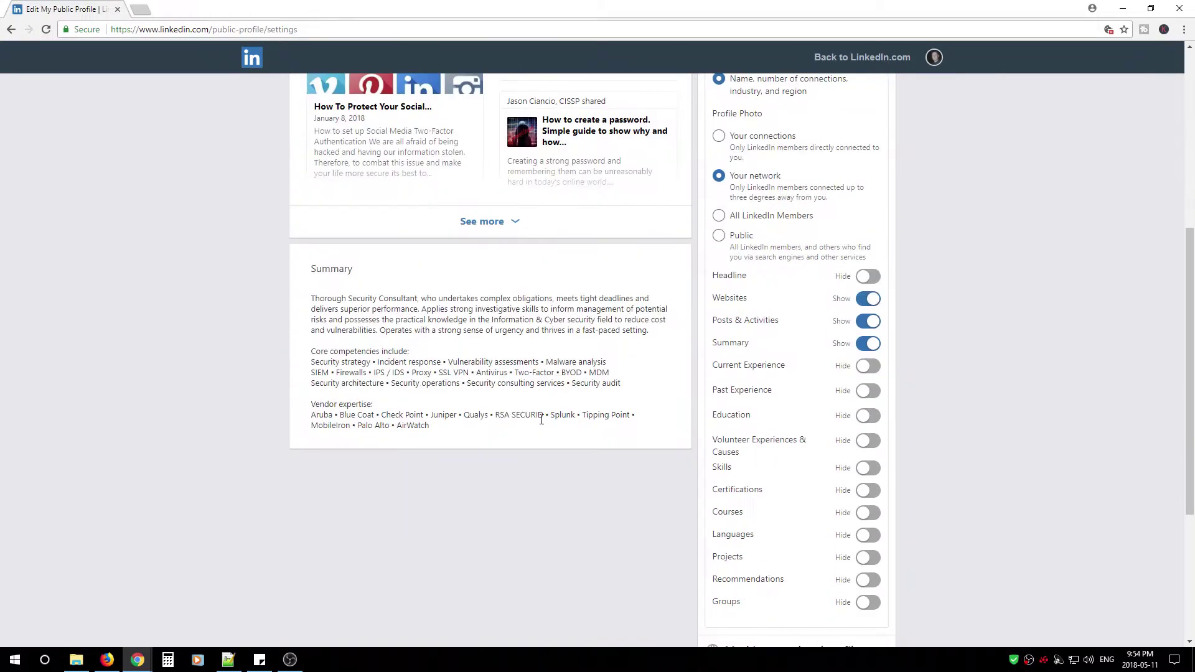
scroll(596, 451, "up", 6)
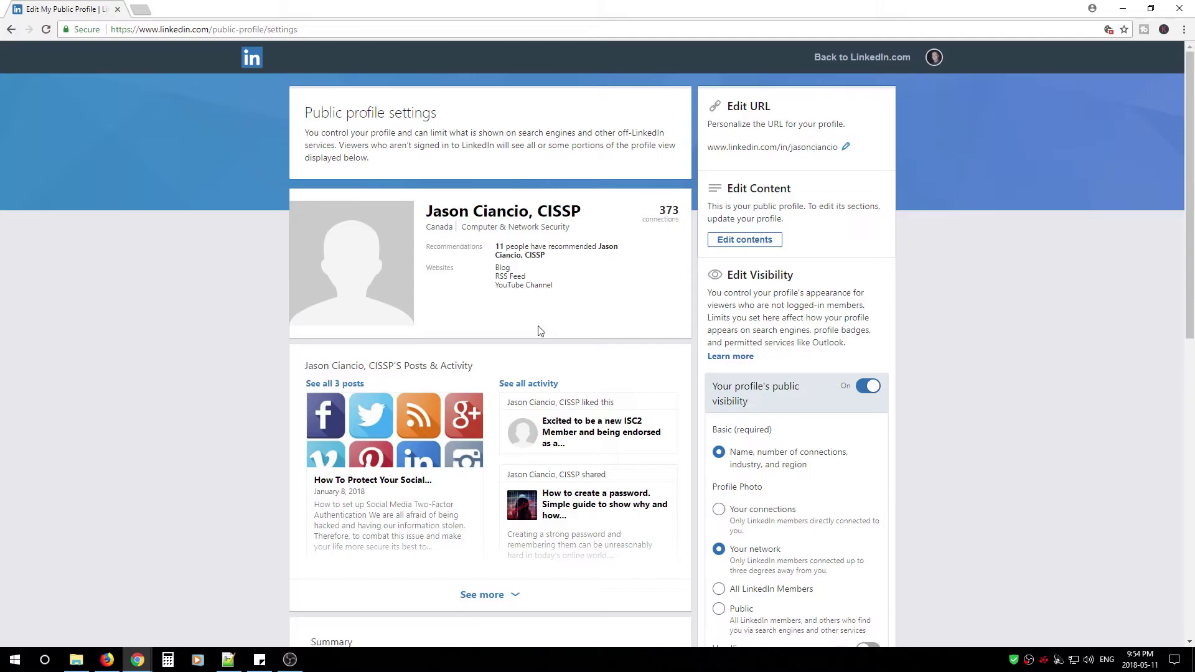
scroll(540, 330, "down", 4)
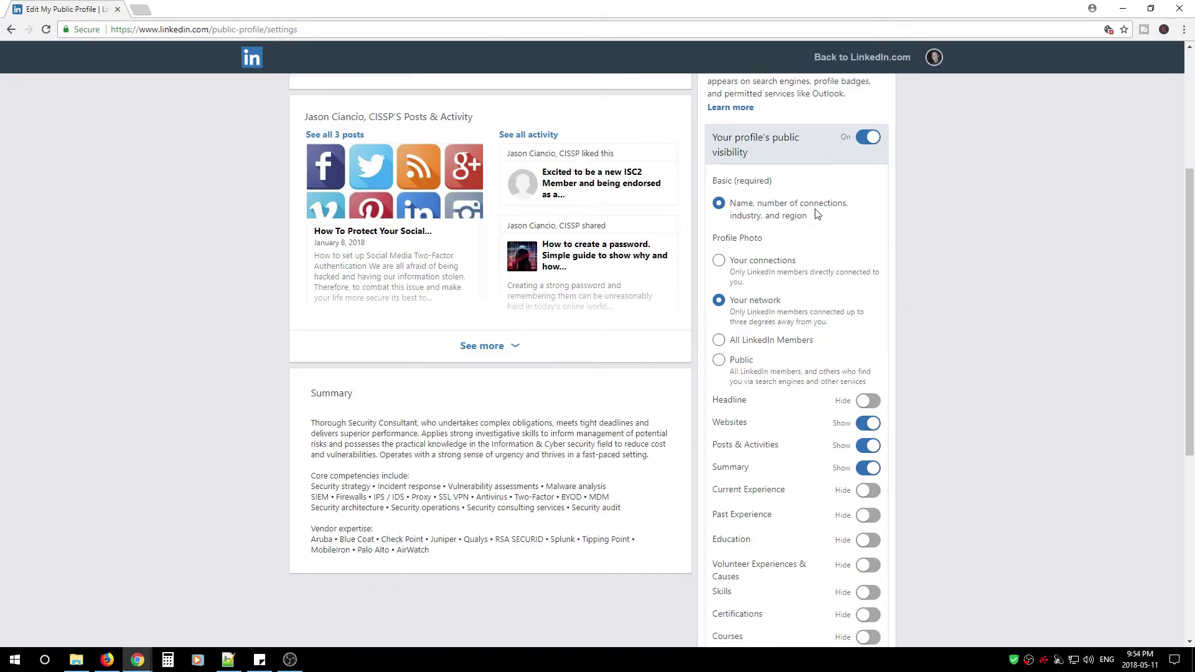
scroll(857, 309, "up", 4)
scroll(890, 370, "down", 7)
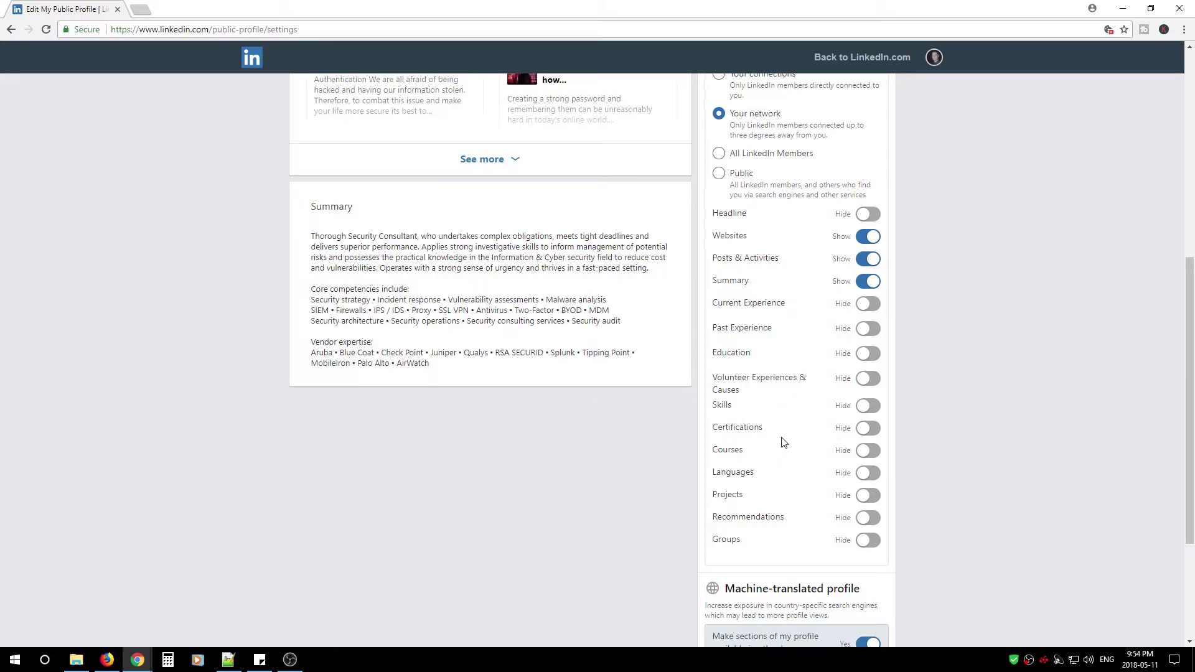
scroll(803, 412, "up", 3)
scroll(803, 412, "up", 4)
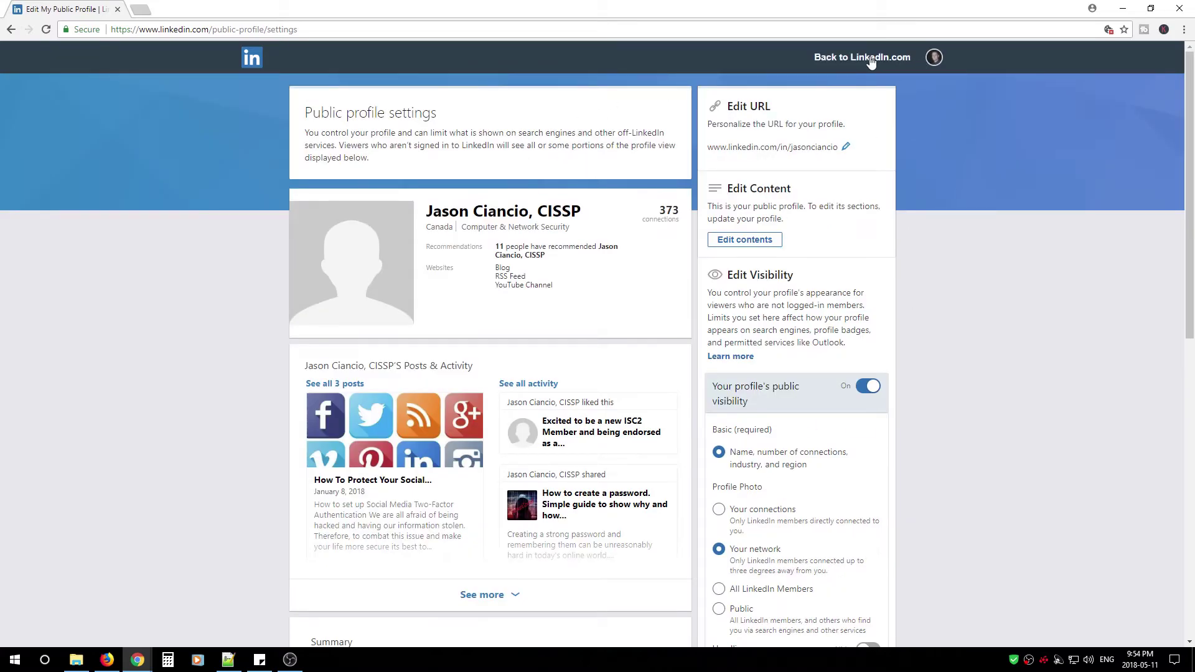
Return to Settings & Privacy and open the Privacy settings
left_click(935, 59)
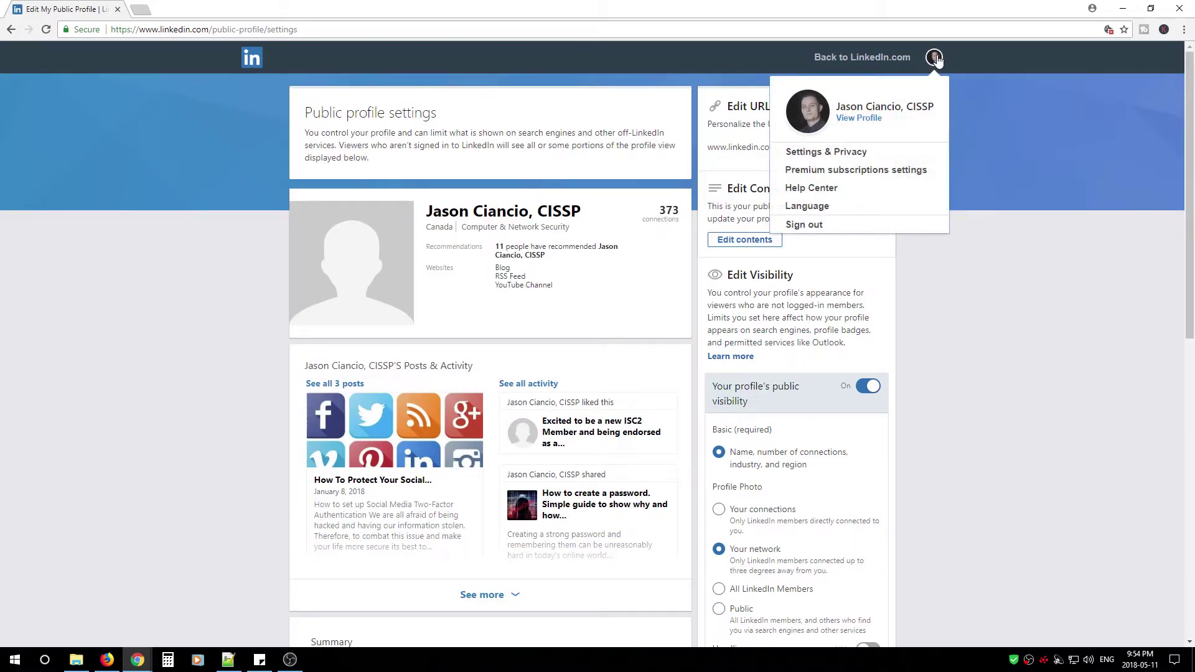
left_click(839, 153)
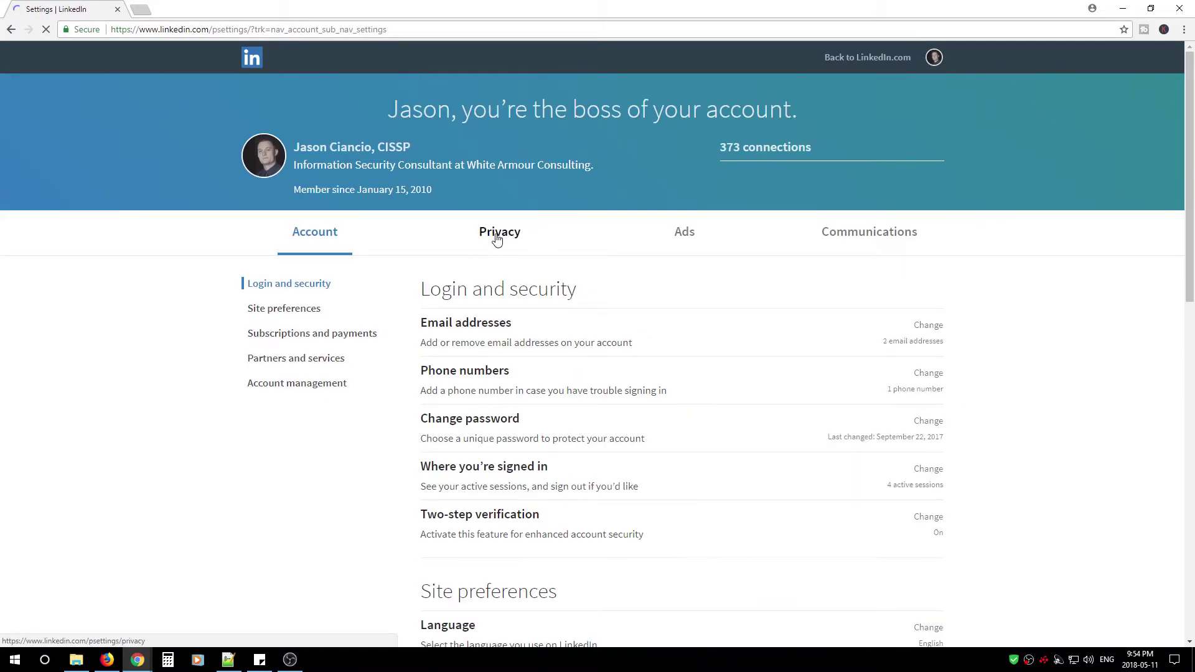
left_click(499, 234)
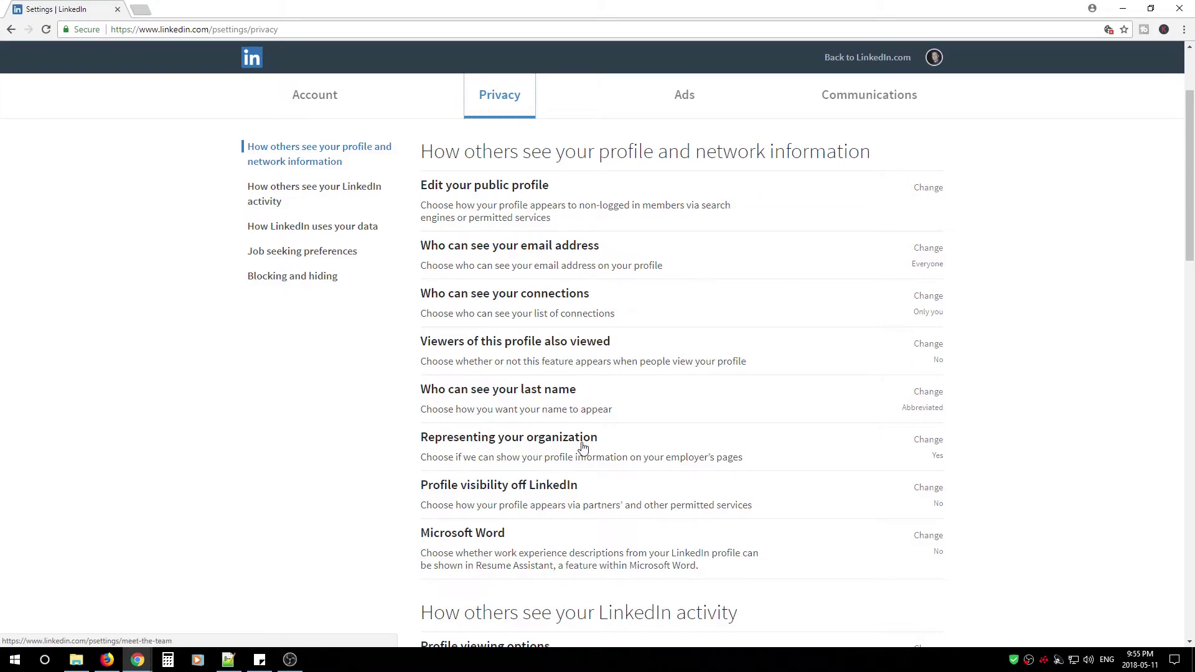
Review the Representing your organization setting, then collapse it
scroll(583, 447, "down", 1)
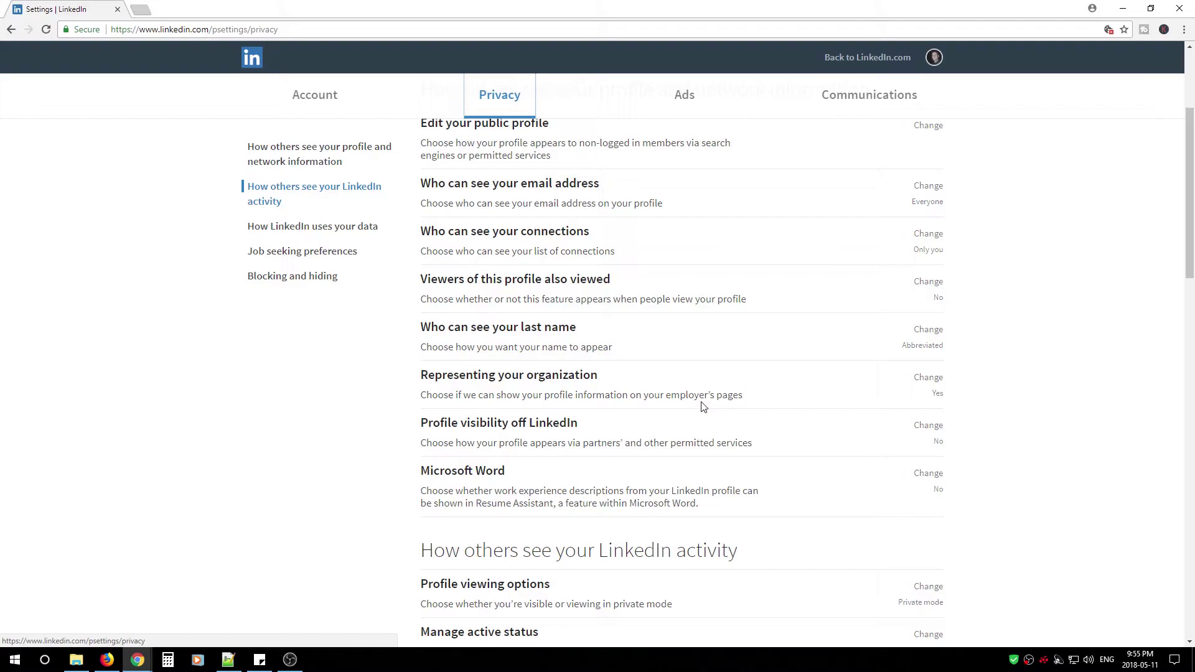
left_click(936, 391)
left_click(523, 390)
Check the Profile visibility off LinkedIn setting and expand the Microsoft Word setting for Resume Assistant
left_click(723, 449)
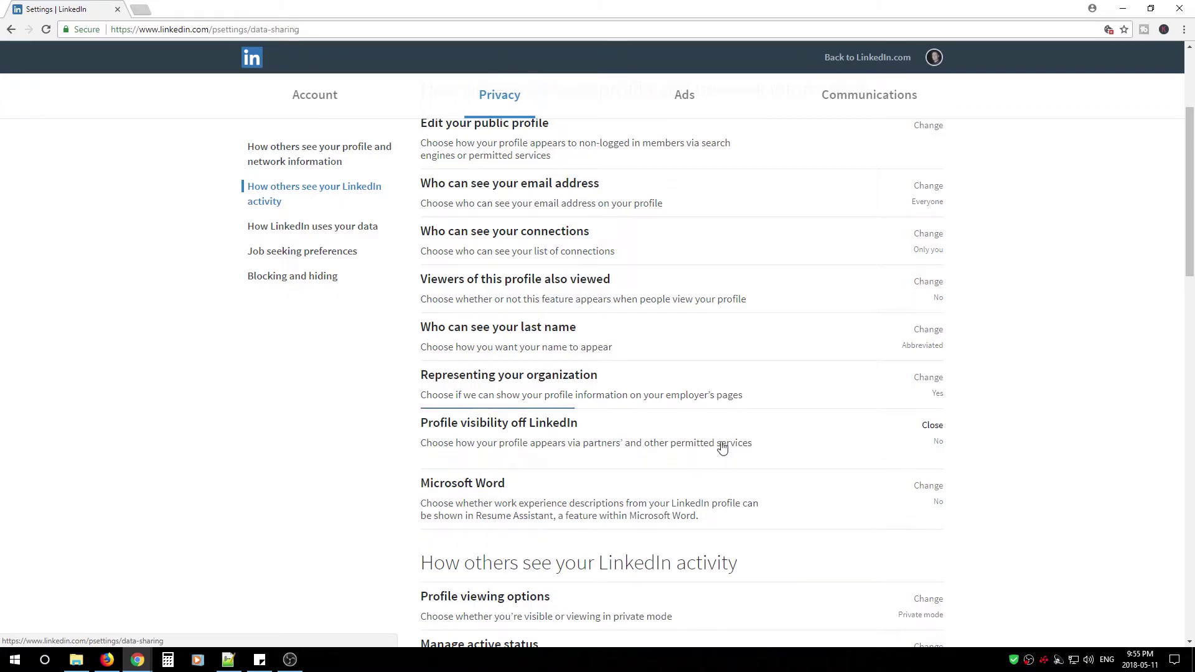
left_click(938, 442)
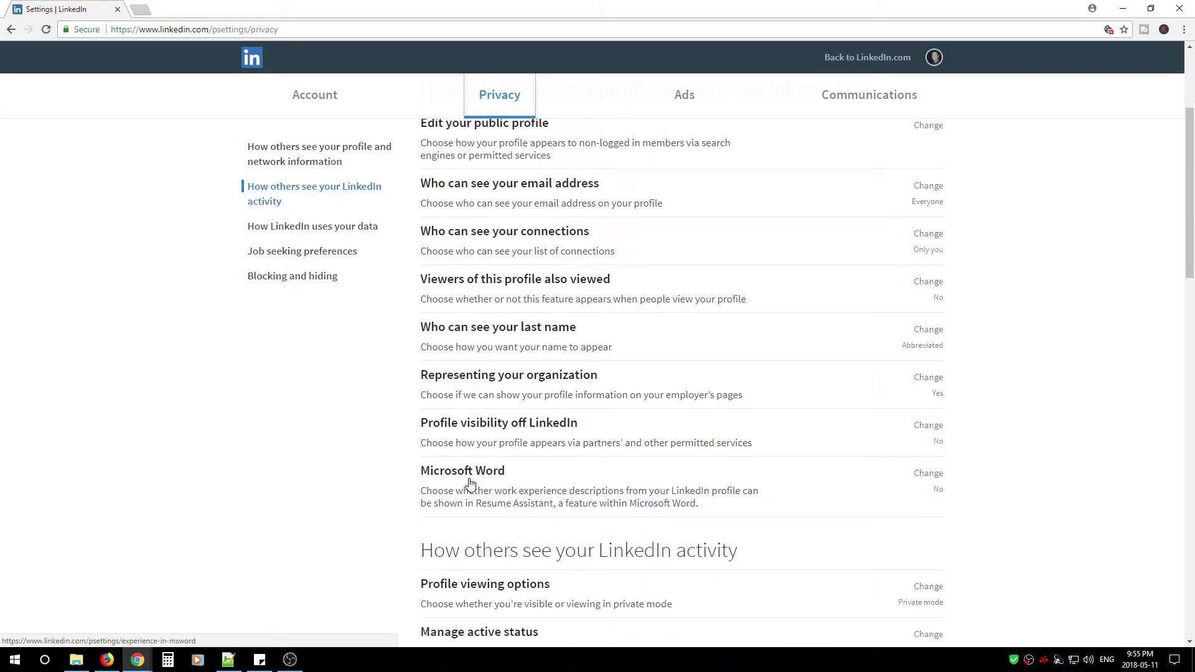
scroll(467, 484, "down", 1)
left_click(489, 441)
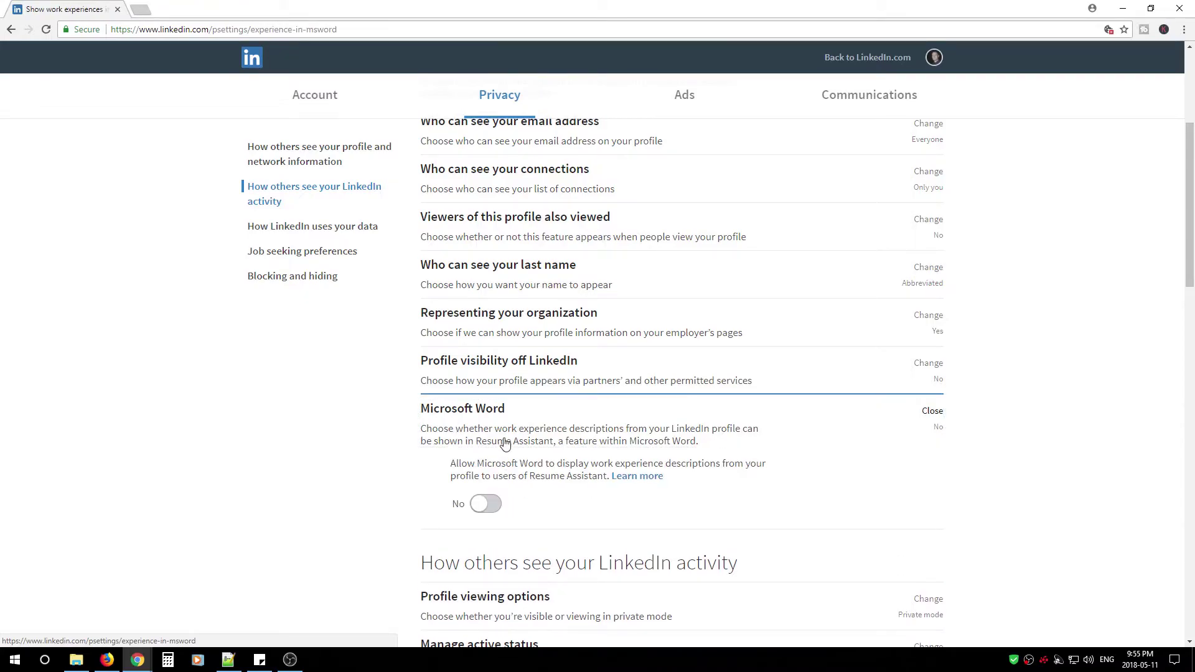
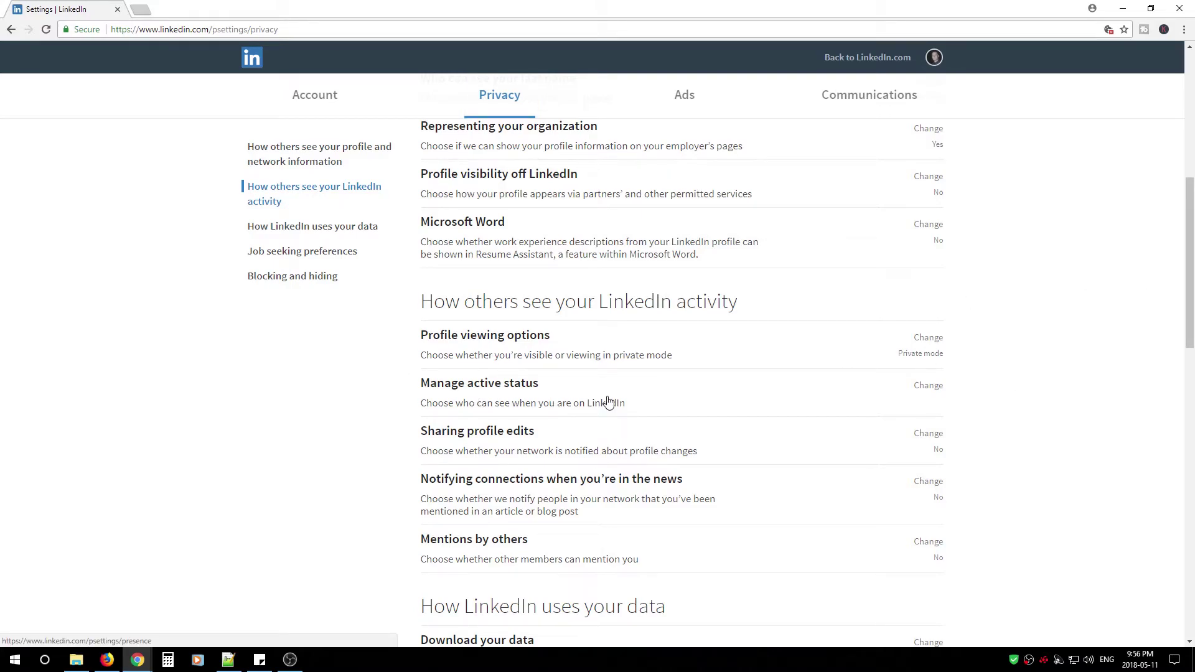
Review the Manage active status options under How others see your LinkedIn activity, then collapse them
scroll(526, 307, "up", 1)
scroll(422, 270, "down", 2)
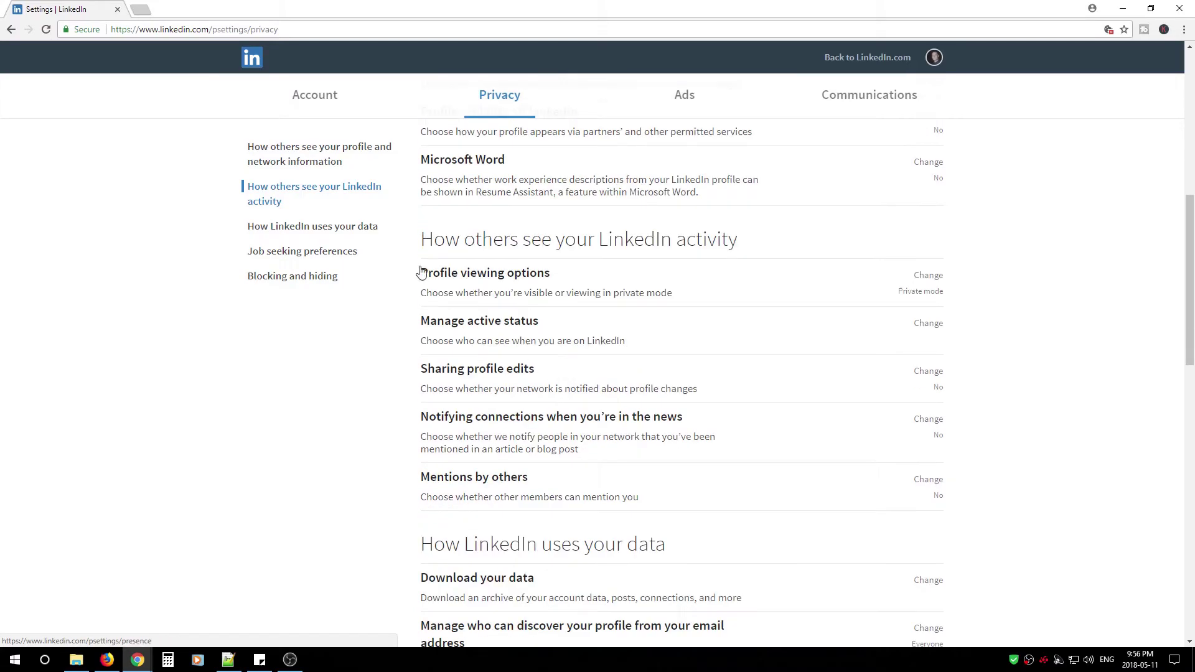
left_click(290, 193)
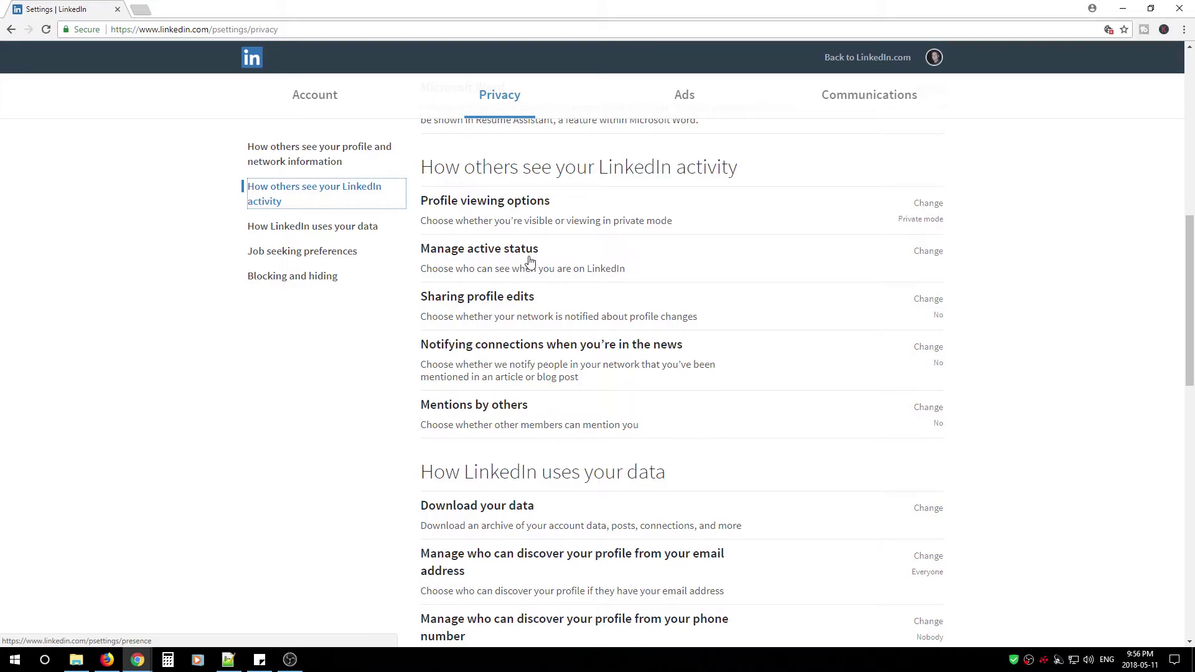
left_click(510, 252)
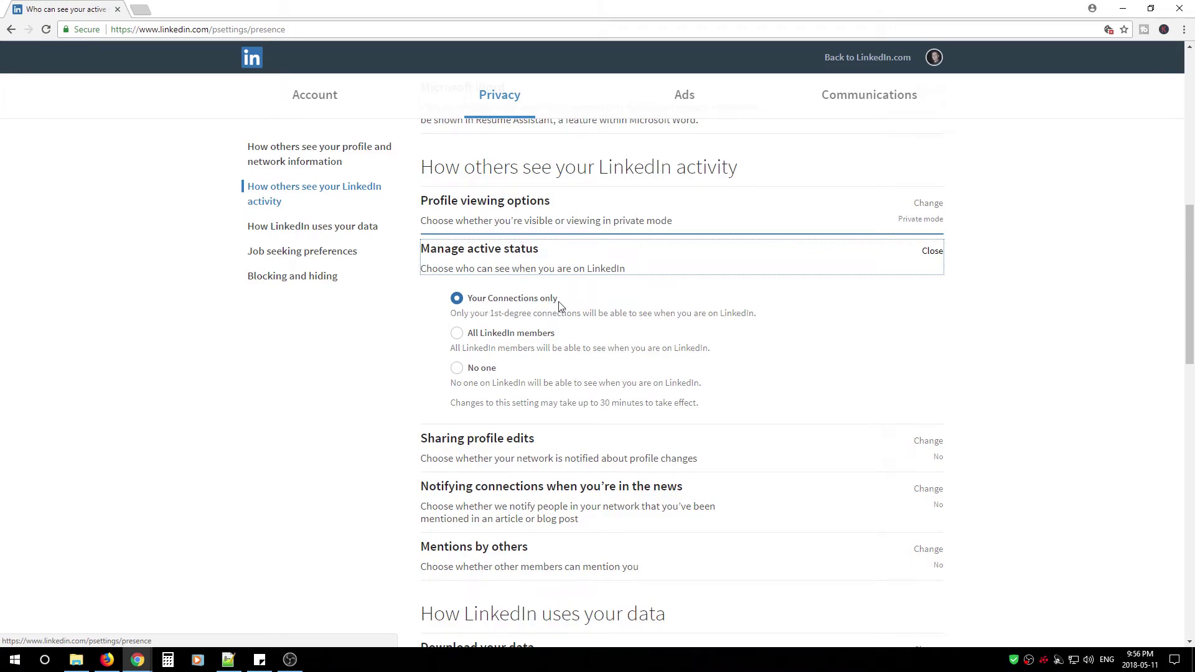
left_click(547, 263)
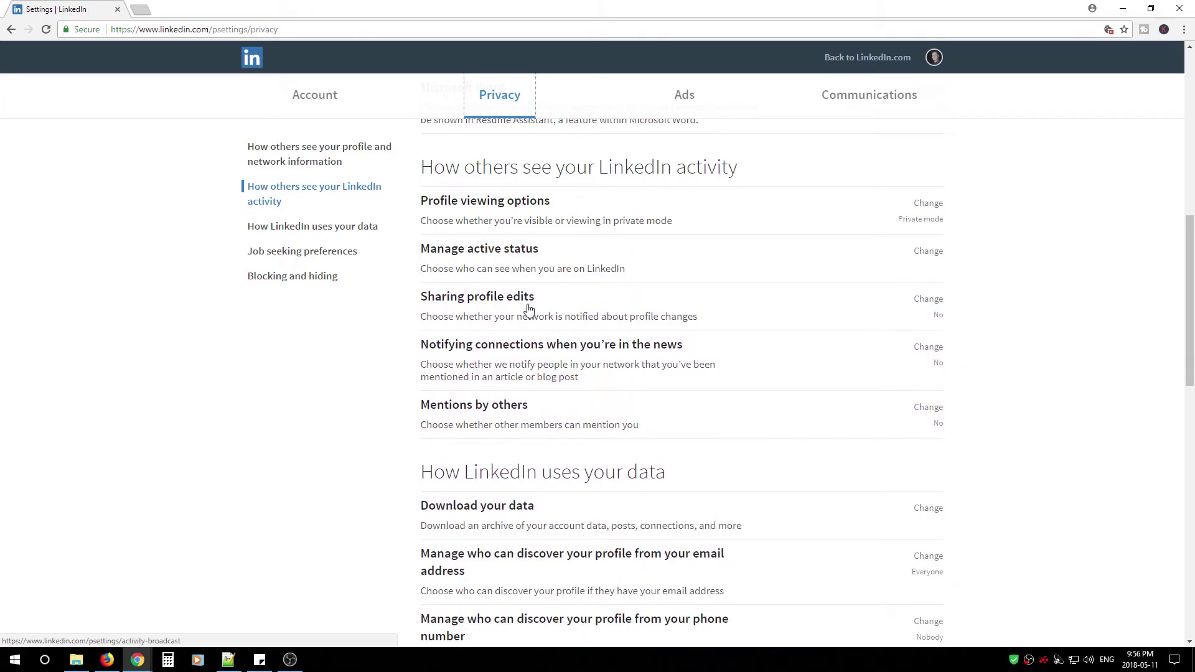
Review the Sharing profile edits and Notifying connections when you're in the news settings, collapsing each one
left_click(932, 324)
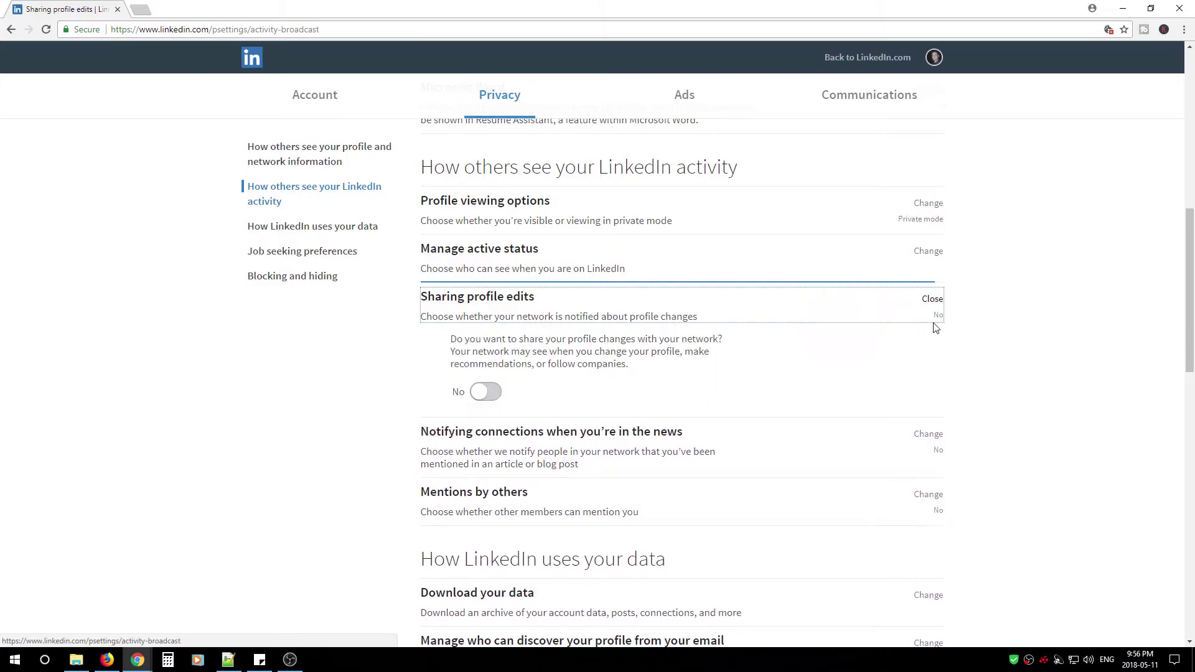
left_click(506, 303)
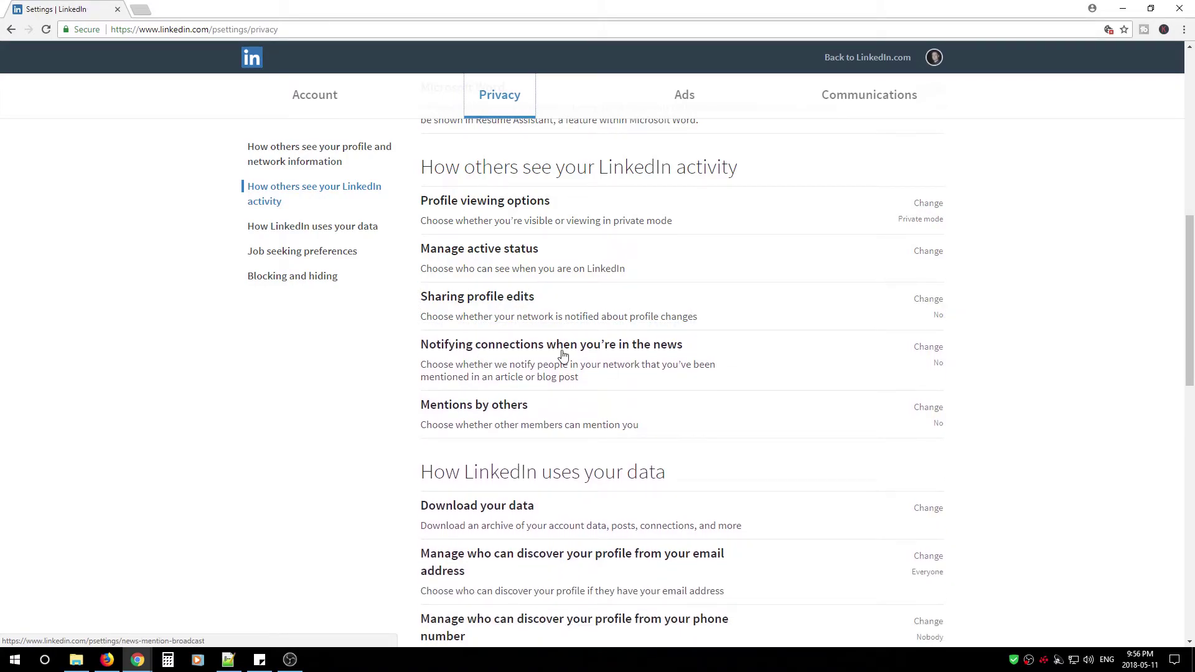
left_click(572, 367)
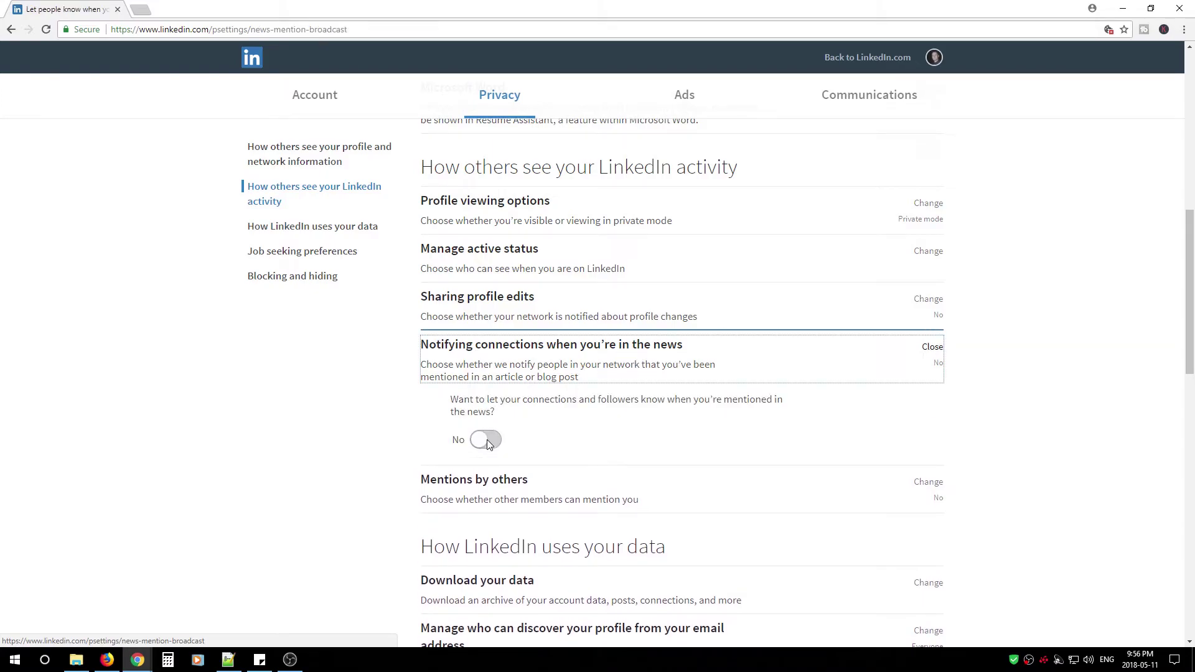
left_click(543, 375)
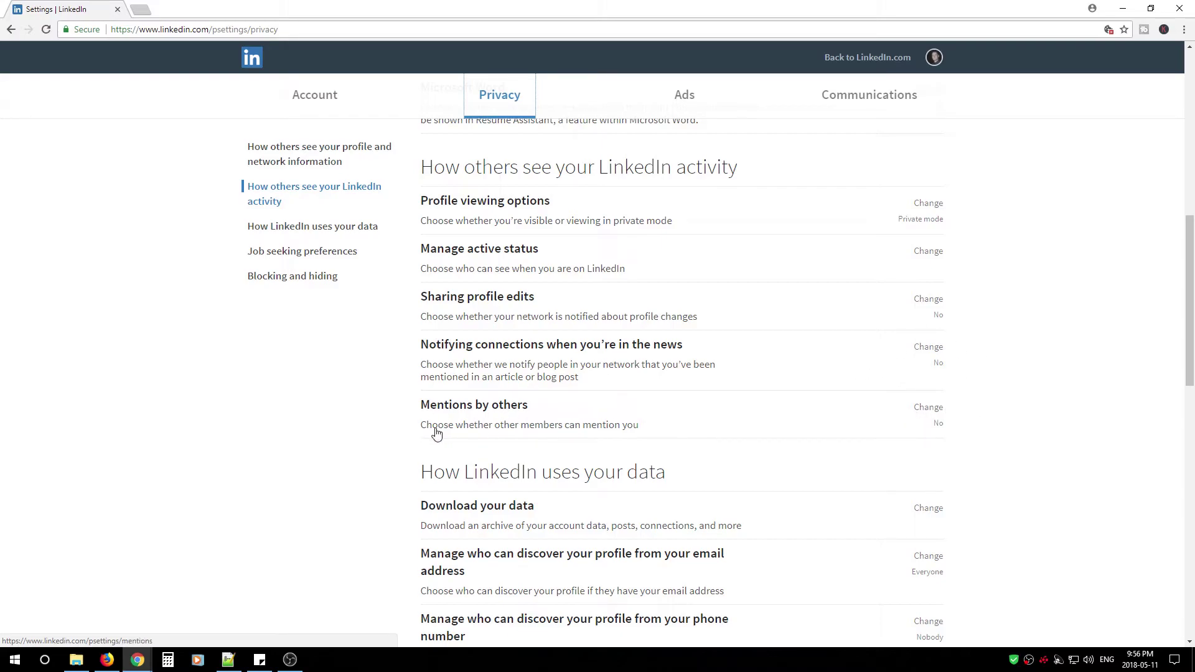
Look over Mentions by others and go to the How LinkedIn uses your data section to review its settings
scroll(713, 489, "down", 3)
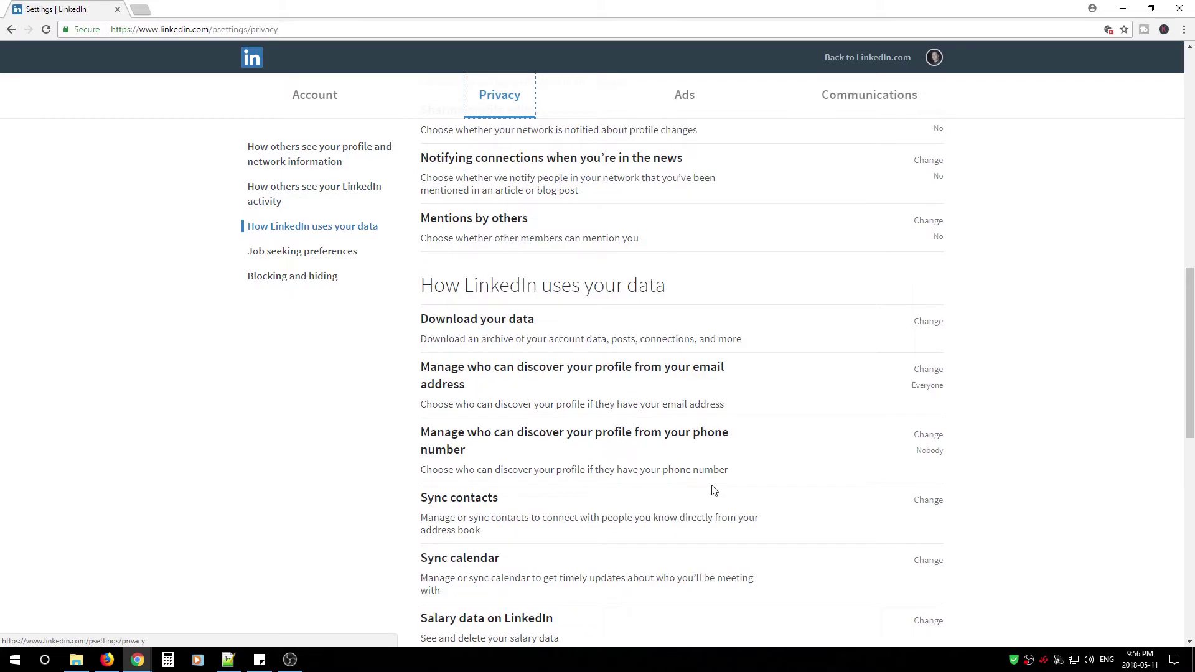
scroll(697, 489, "down", 1)
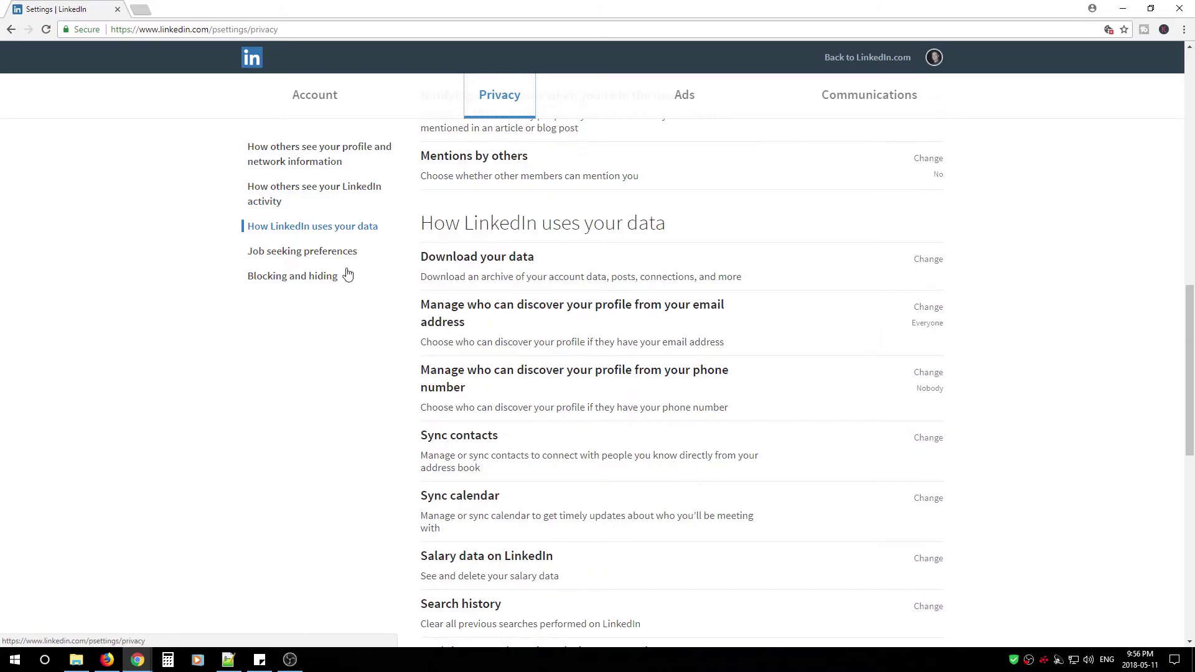
left_click(313, 228)
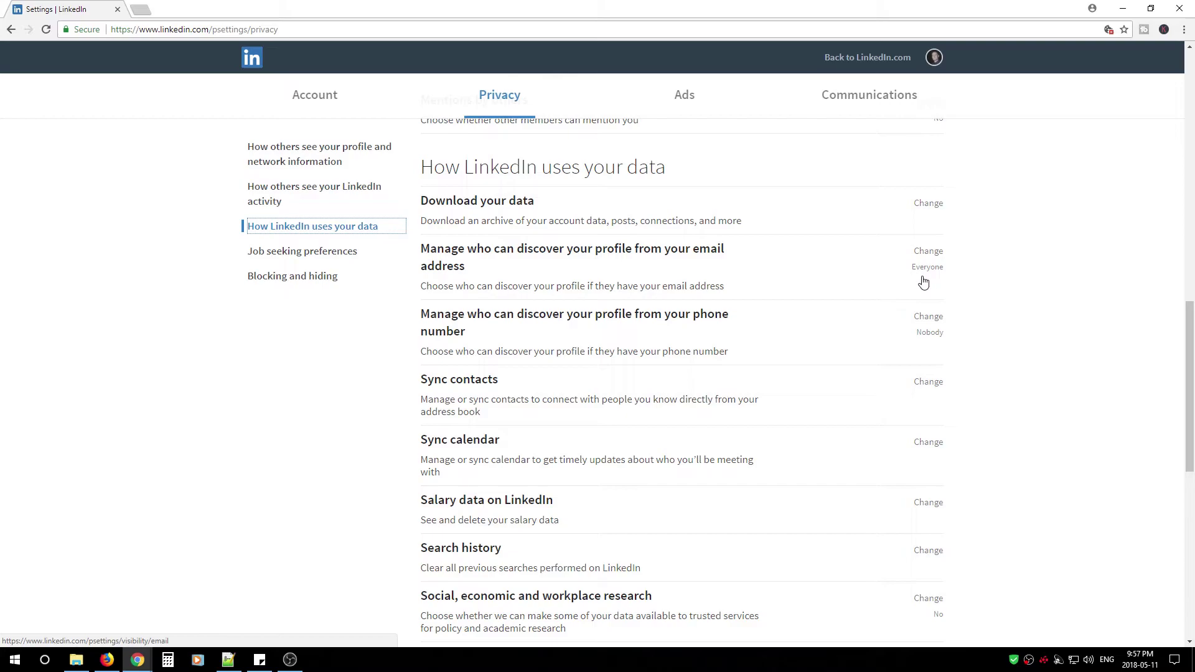
scroll(437, 397, "down", 1)
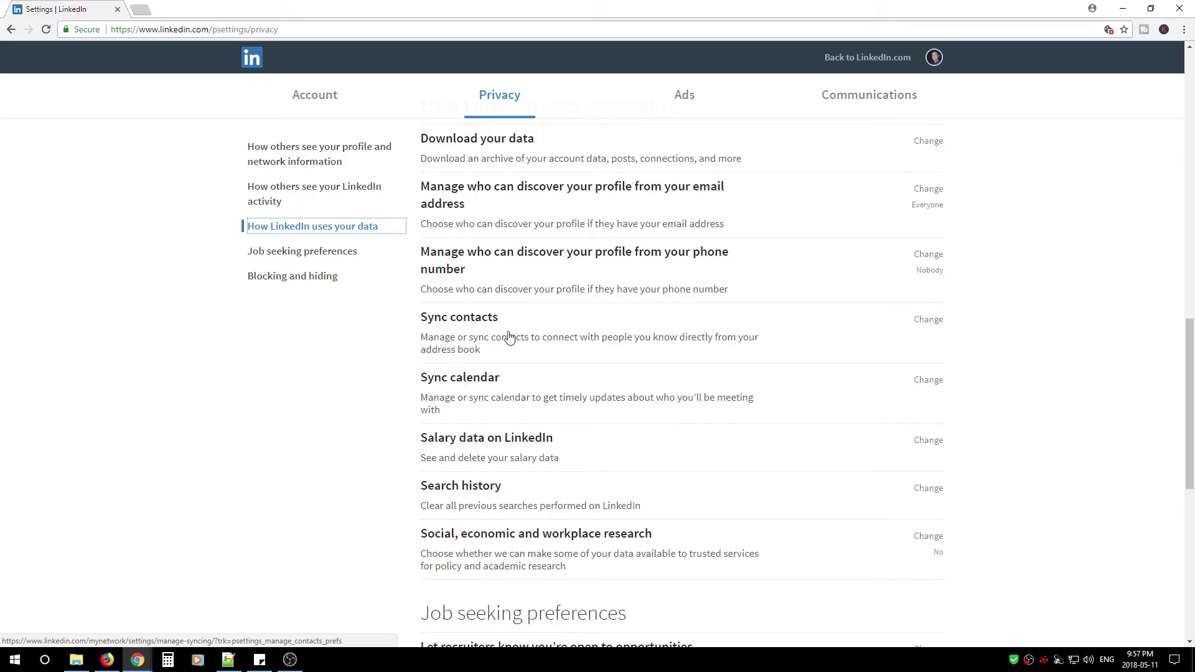
Open Sync contacts and check the Remove all option for both calendar and contact sources, cancelling each removal
left_click(584, 334)
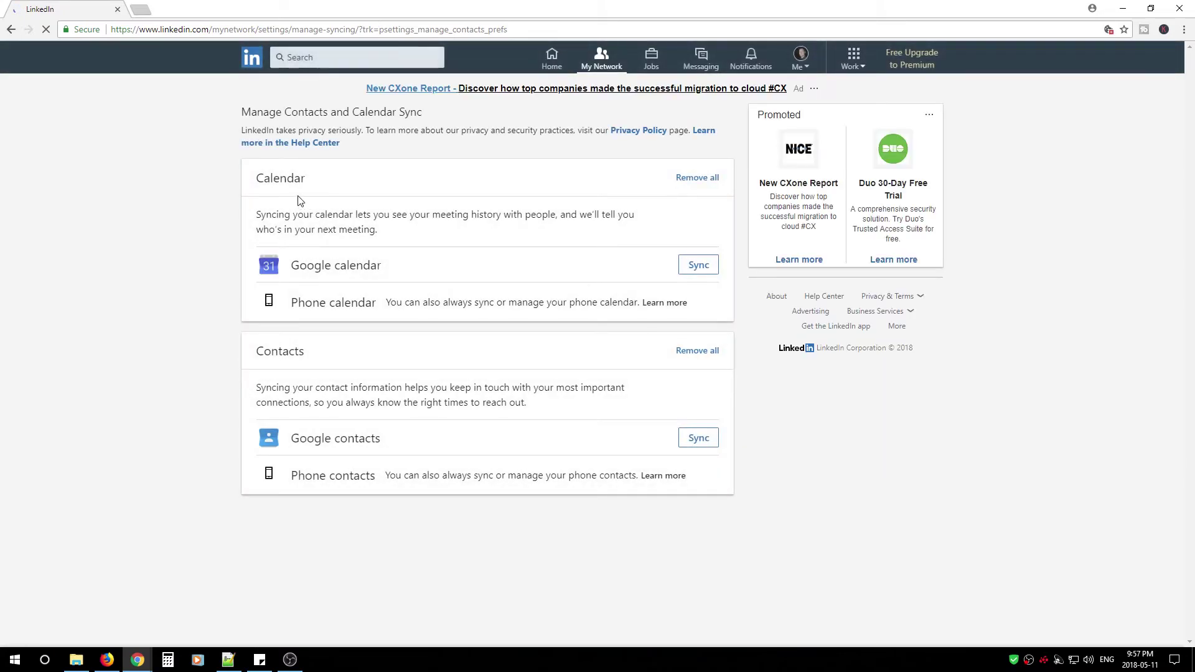
left_click(697, 178)
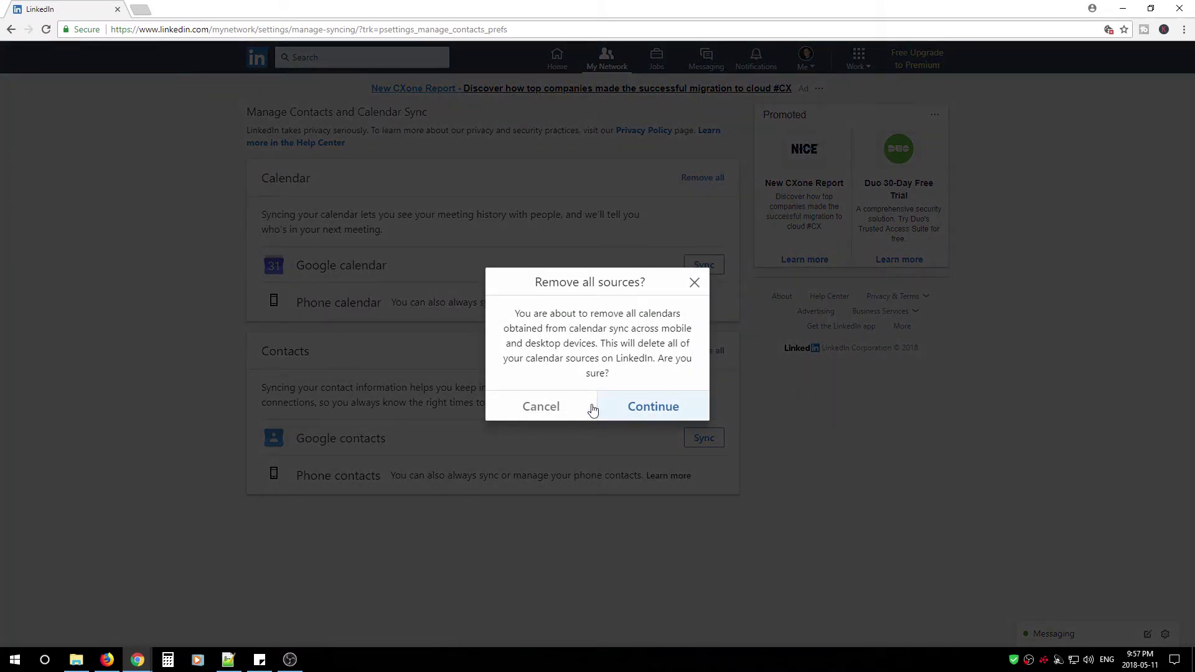
left_click(555, 402)
left_click(697, 350)
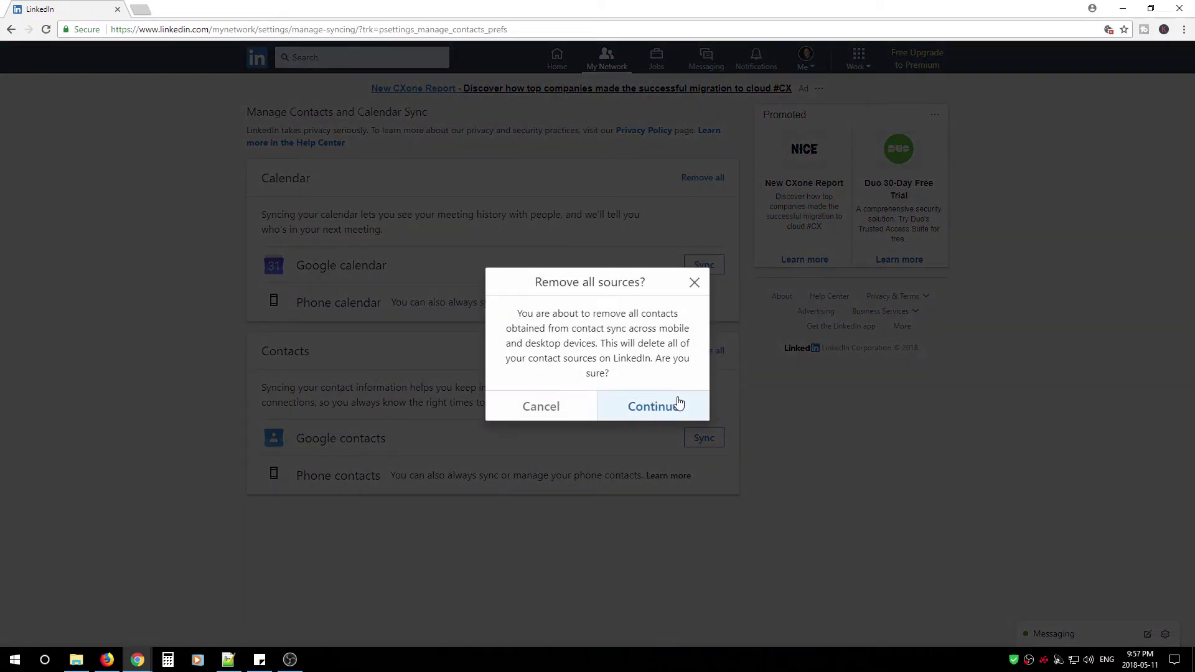
left_click(541, 405)
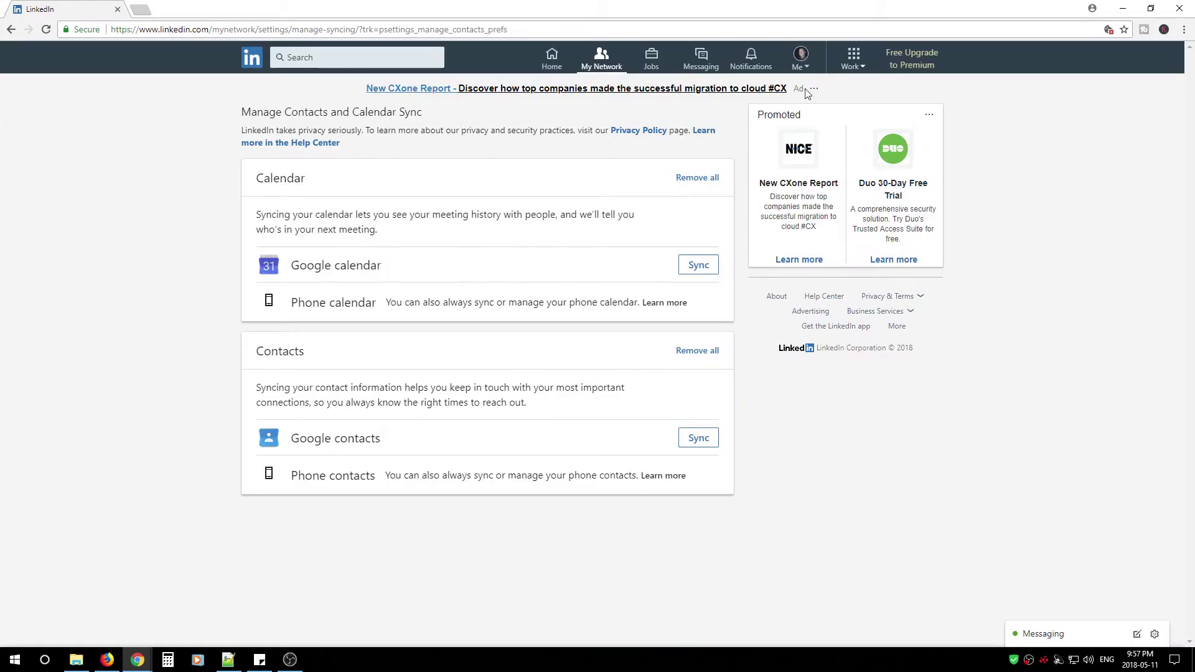
Return to Settings & Privacy and open the How LinkedIn uses your data section of the Privacy settings
left_click(801, 61)
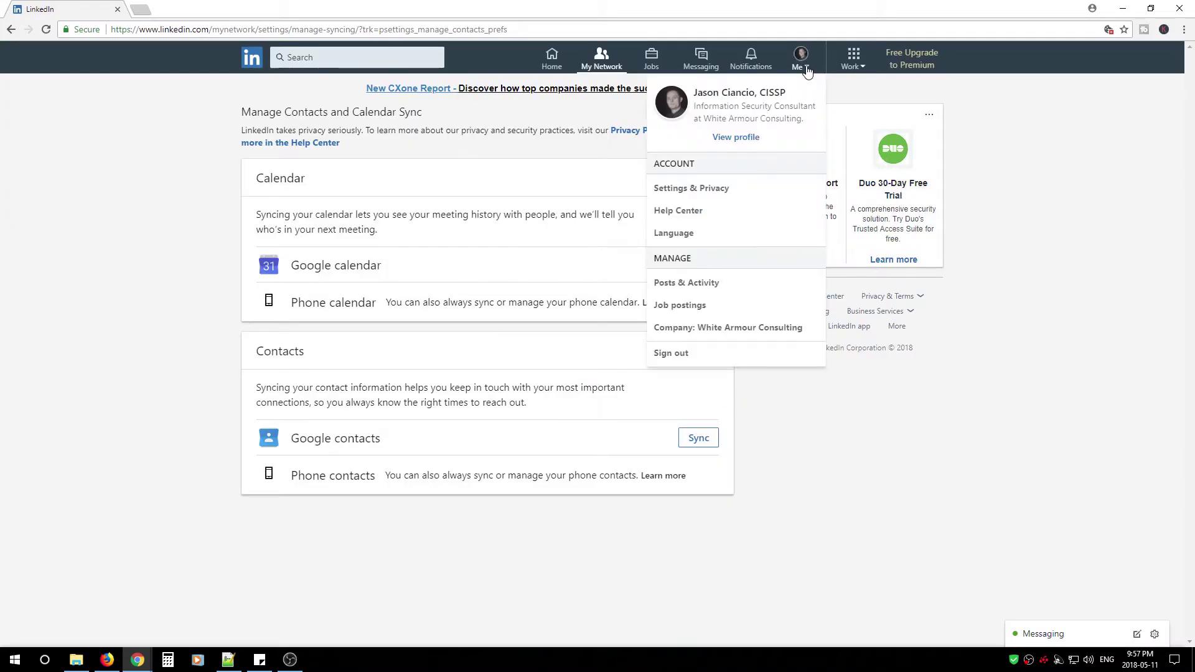
left_click(687, 190)
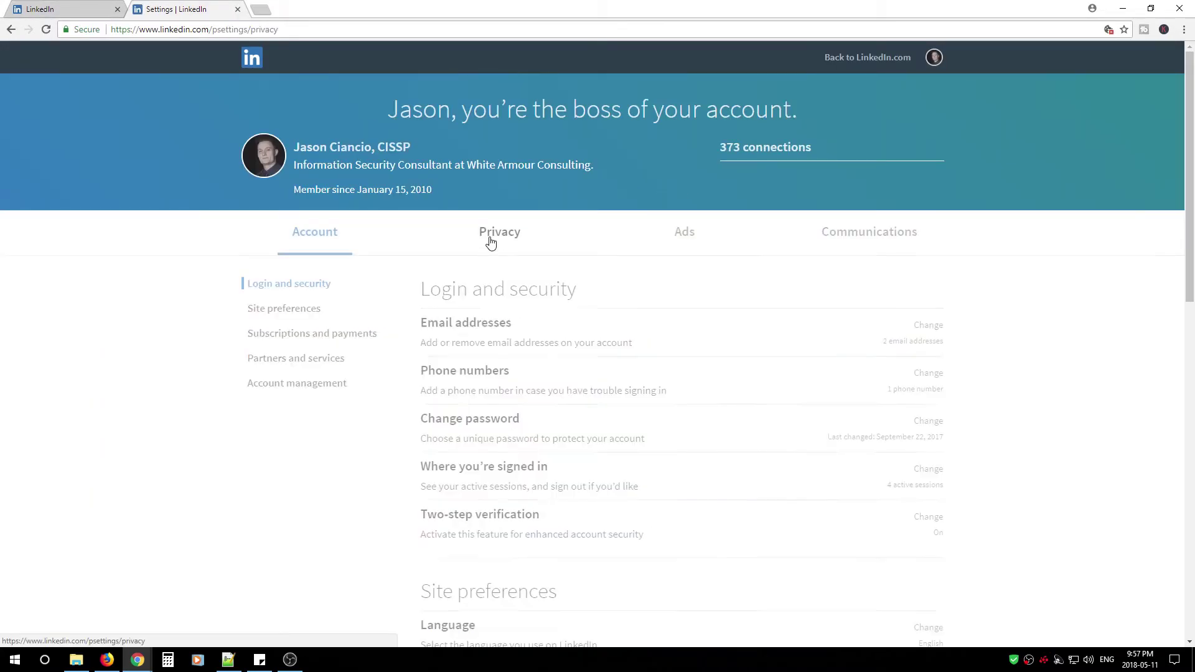
left_click(491, 243)
left_click(295, 232)
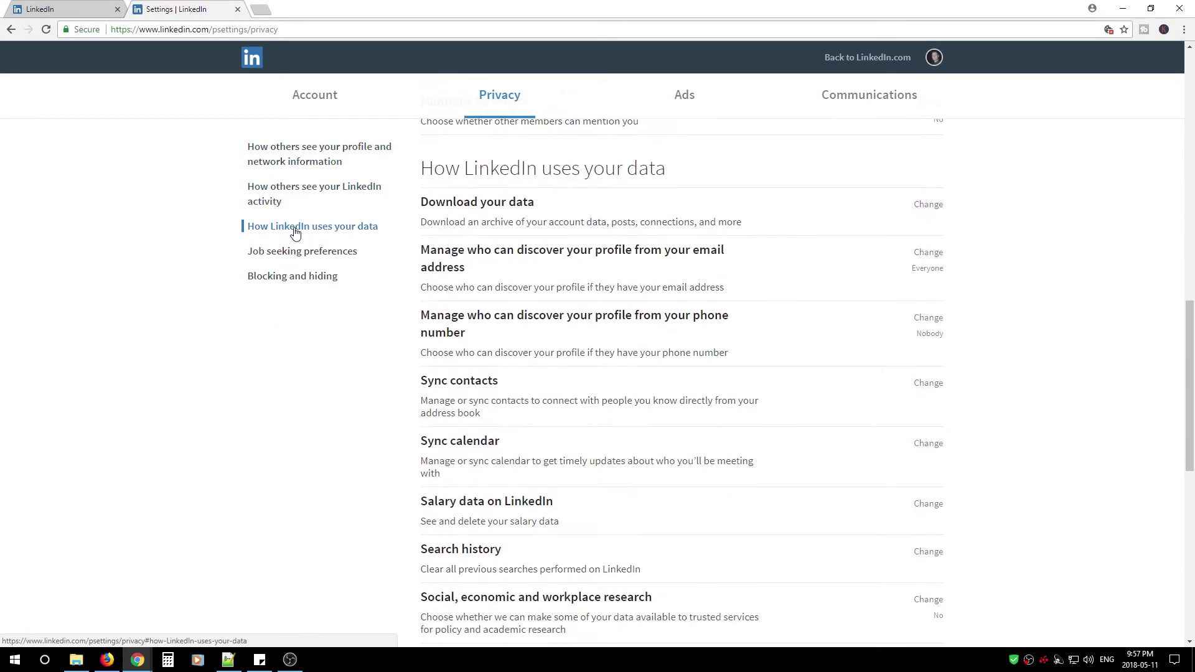
Review the remaining data usage settings, the Job seeking preferences and the Blocking and hiding section
scroll(473, 318, "down", 2)
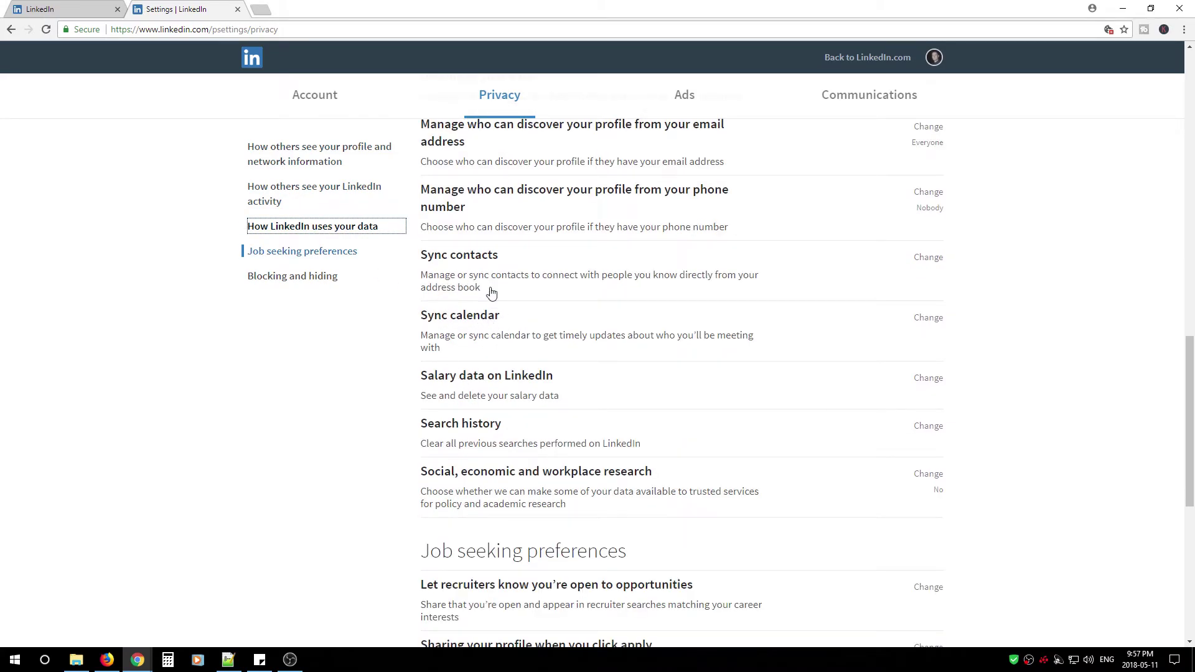
scroll(492, 386, "down", 1)
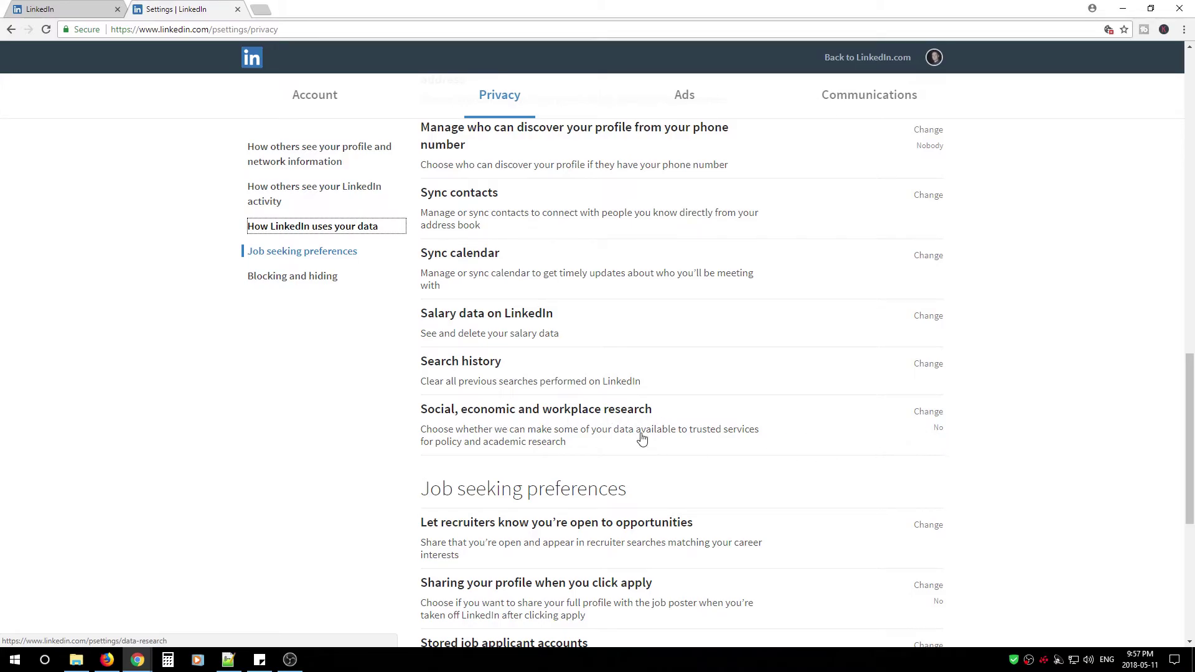
scroll(642, 439, "down", 2)
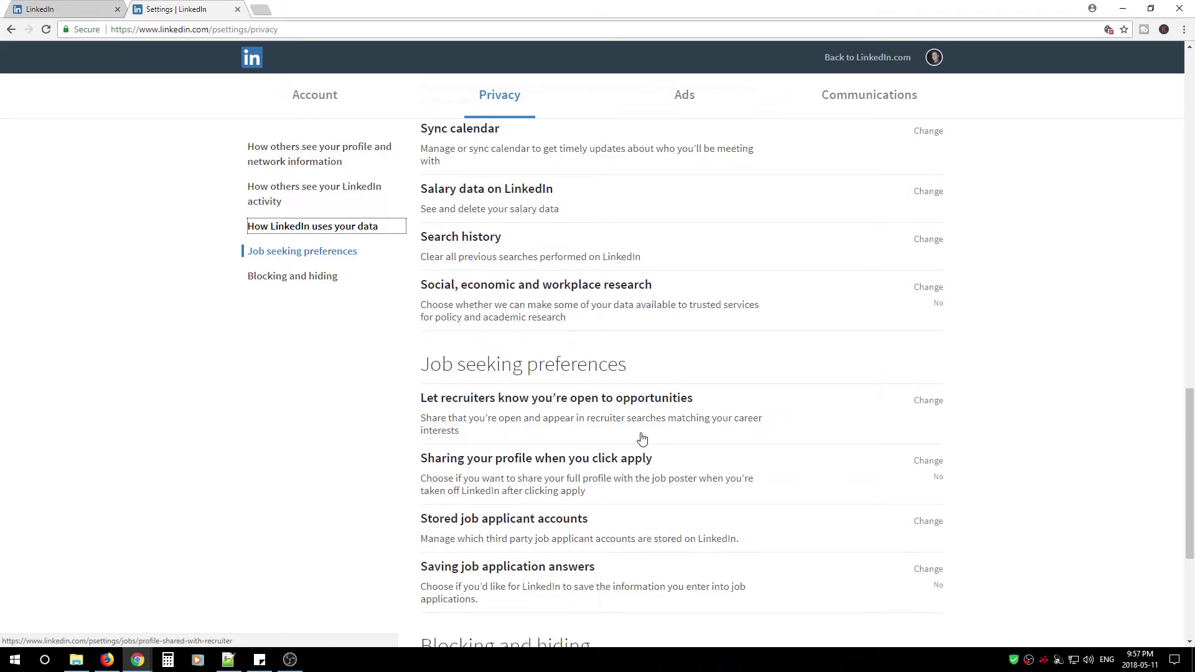
scroll(526, 387, "down", 2)
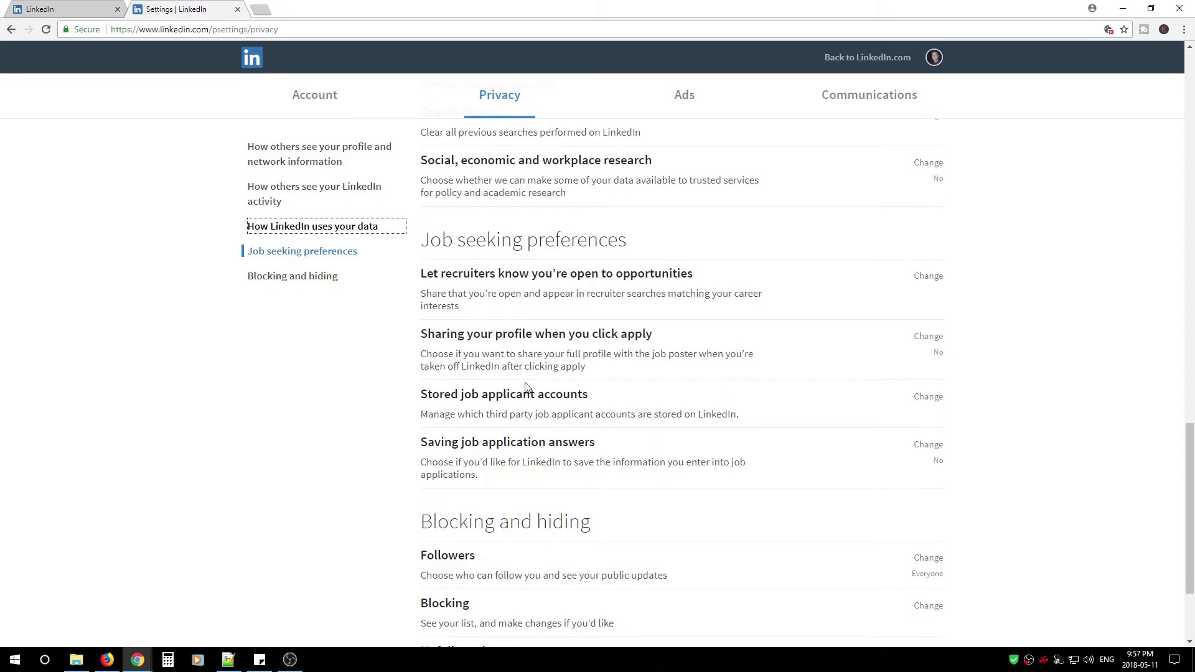
left_click(295, 252)
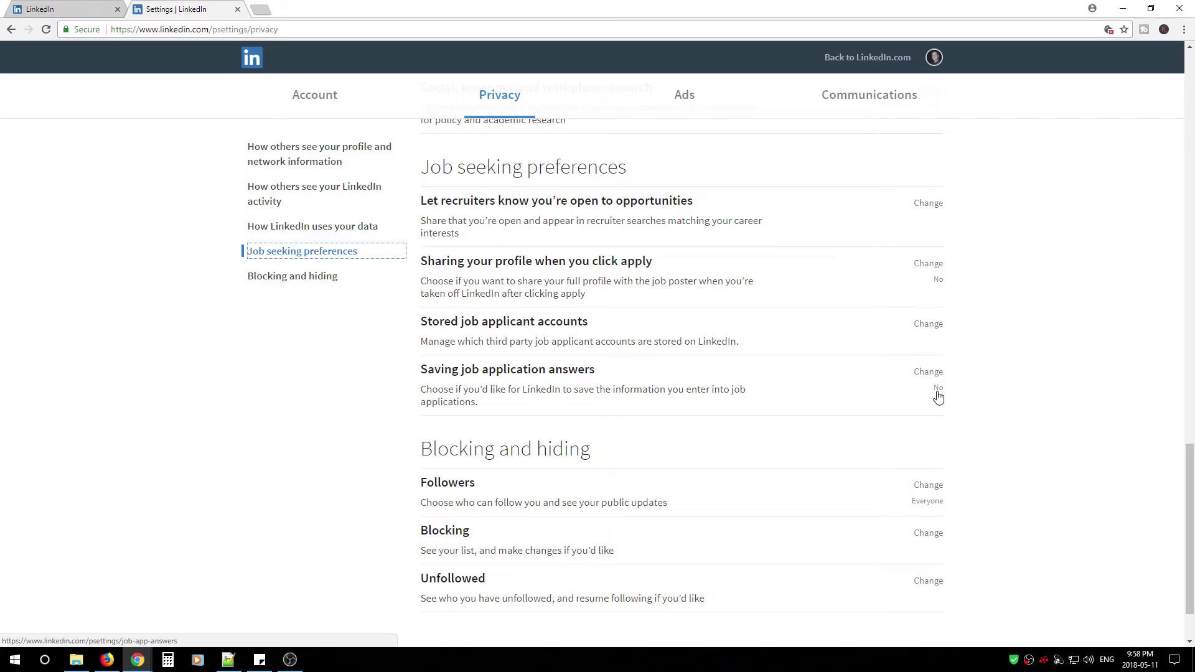
scroll(602, 410, "down", 2)
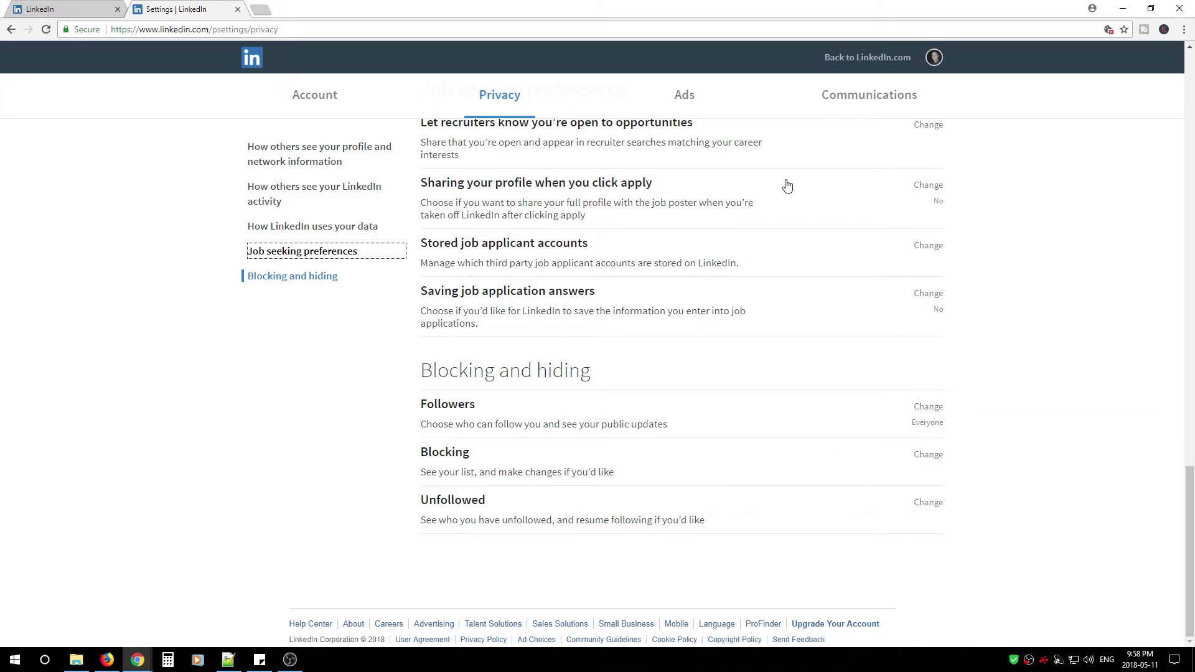
Open the Ads settings and review the general advertising preferences for websites visited, ads beyond LinkedIn and profile data personalization
left_click(685, 95)
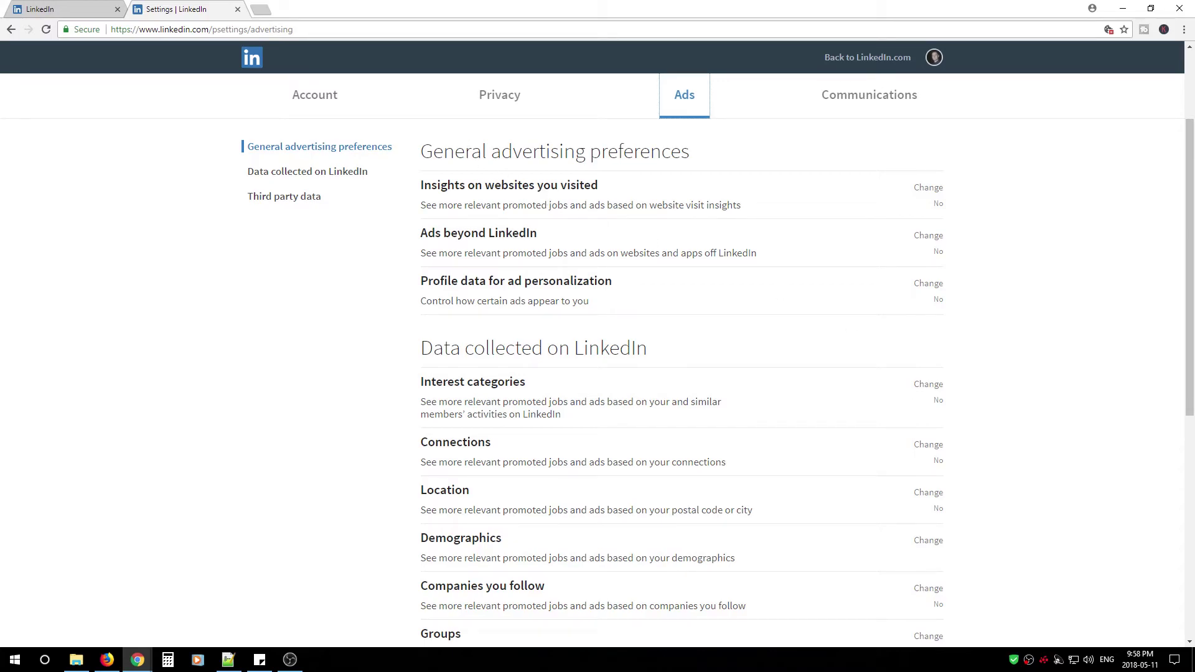
left_click(574, 203)
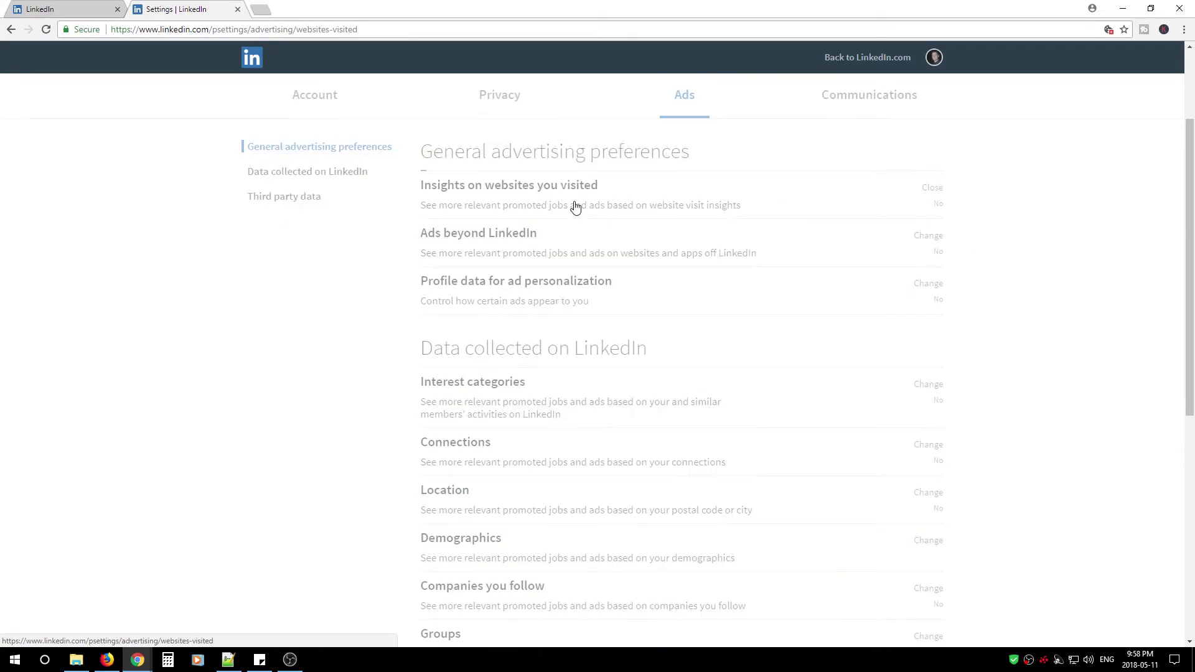
left_click(508, 386)
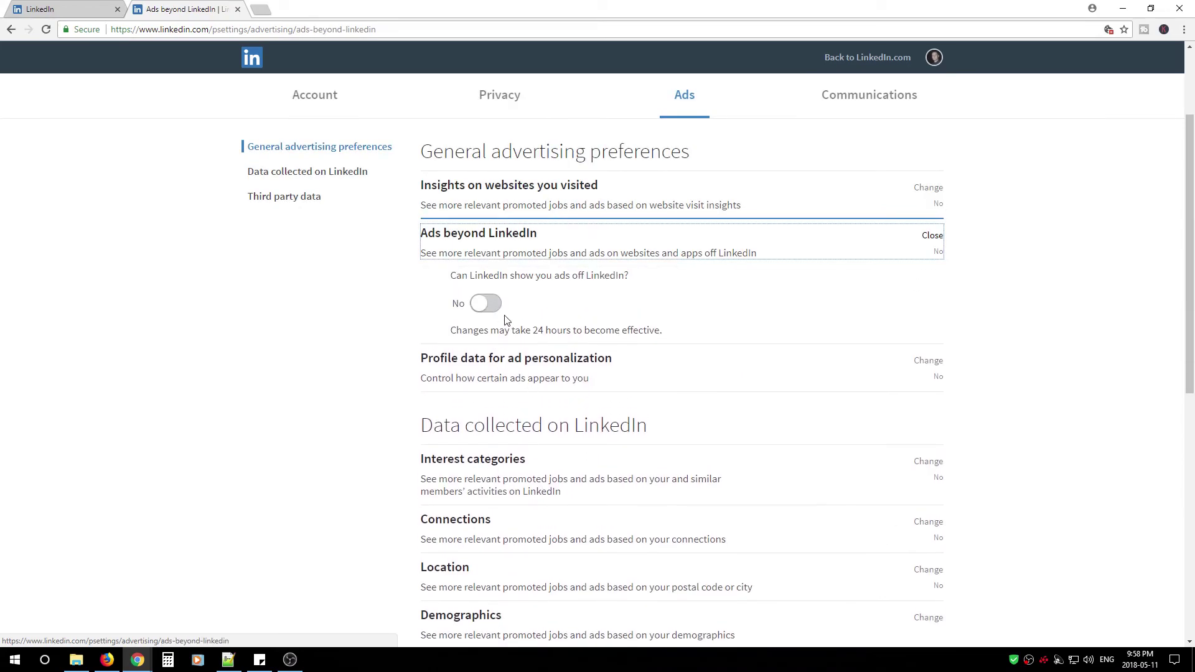
left_click(515, 370)
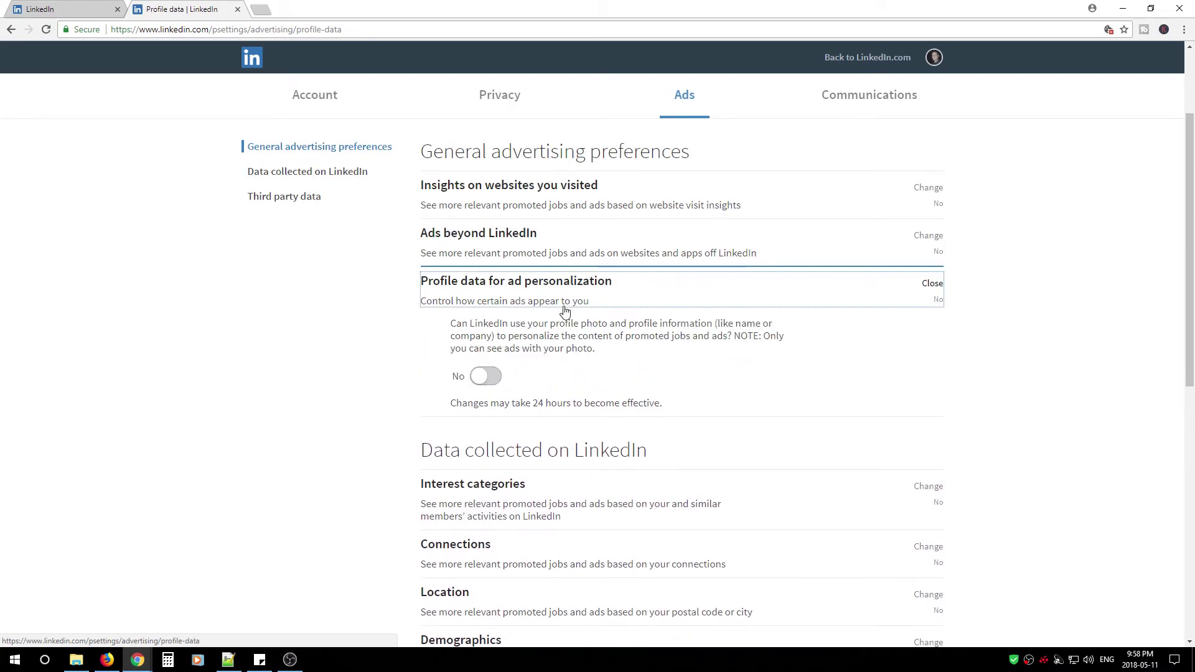
left_click(498, 292)
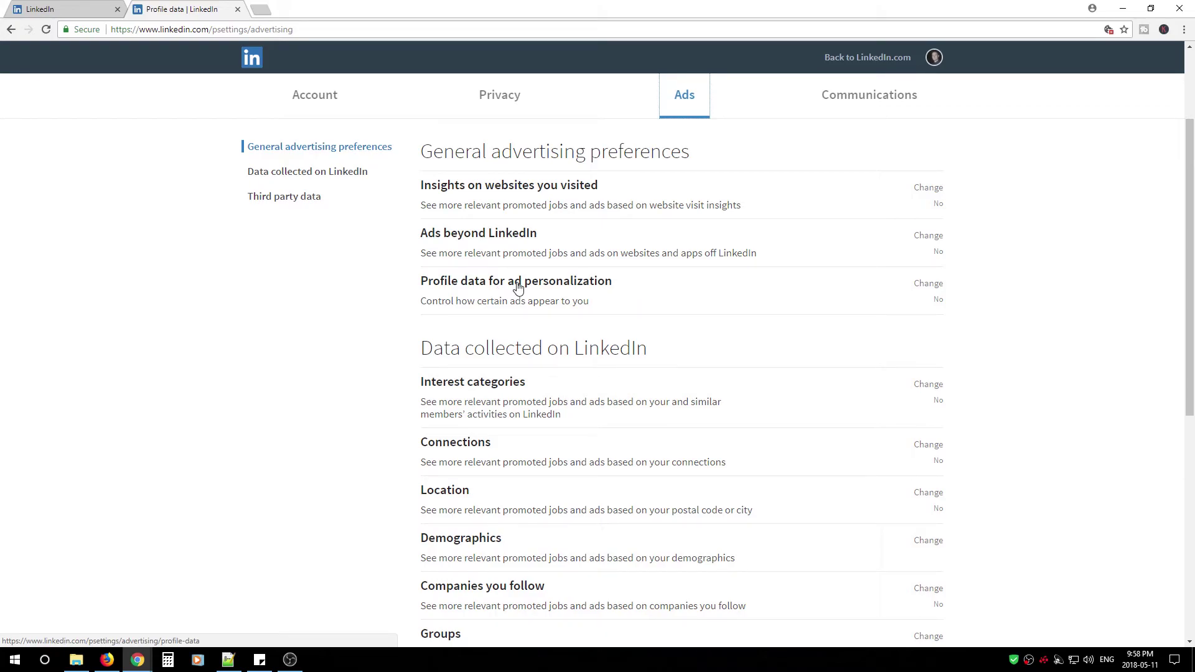
left_click(487, 249)
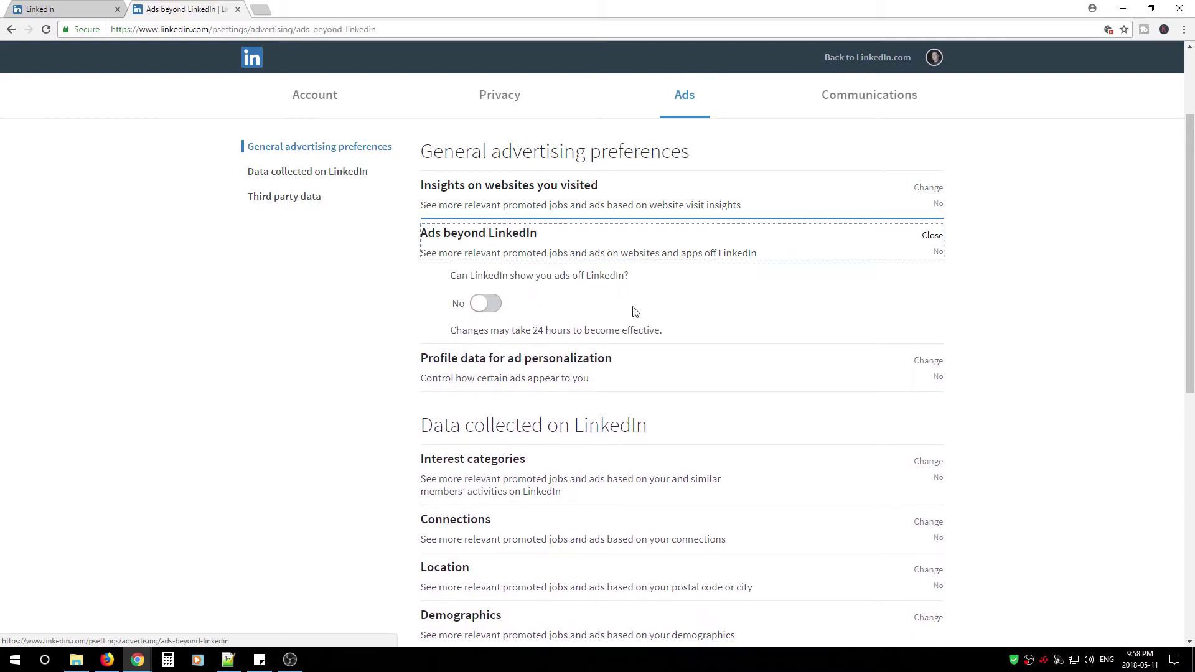
left_click(640, 254)
Go to Data collected on LinkedIn and review the Interest categories, Connections and Location ad settings
scroll(562, 371, "down", 2)
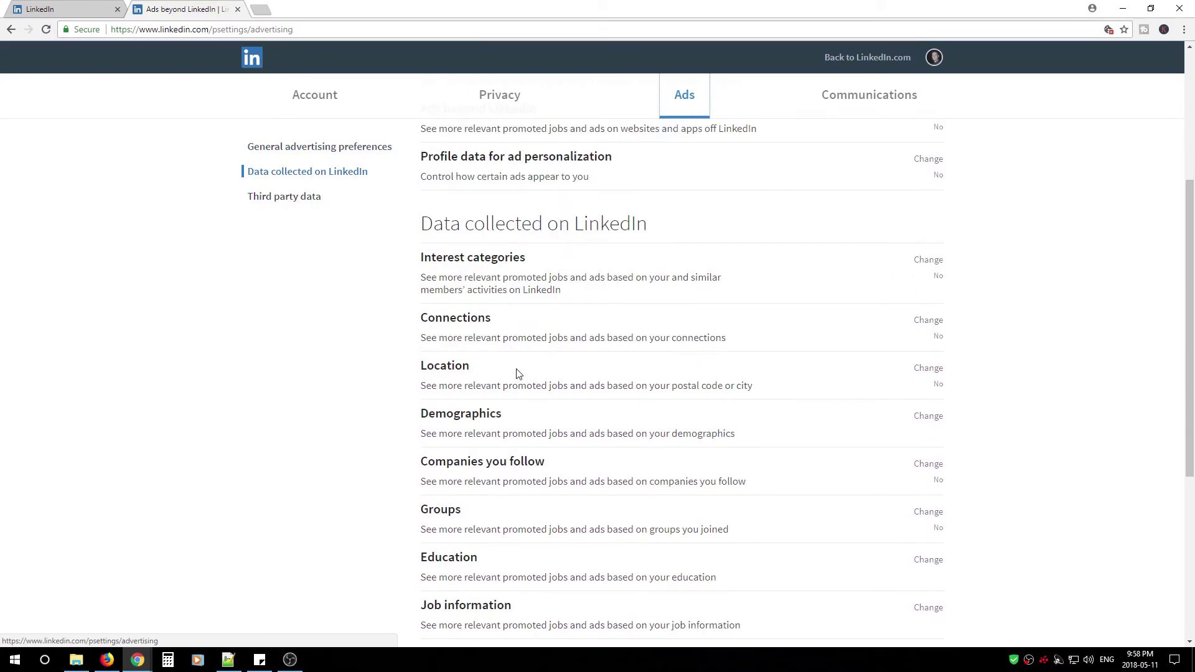
scroll(243, 181, "down", 1)
left_click(286, 176)
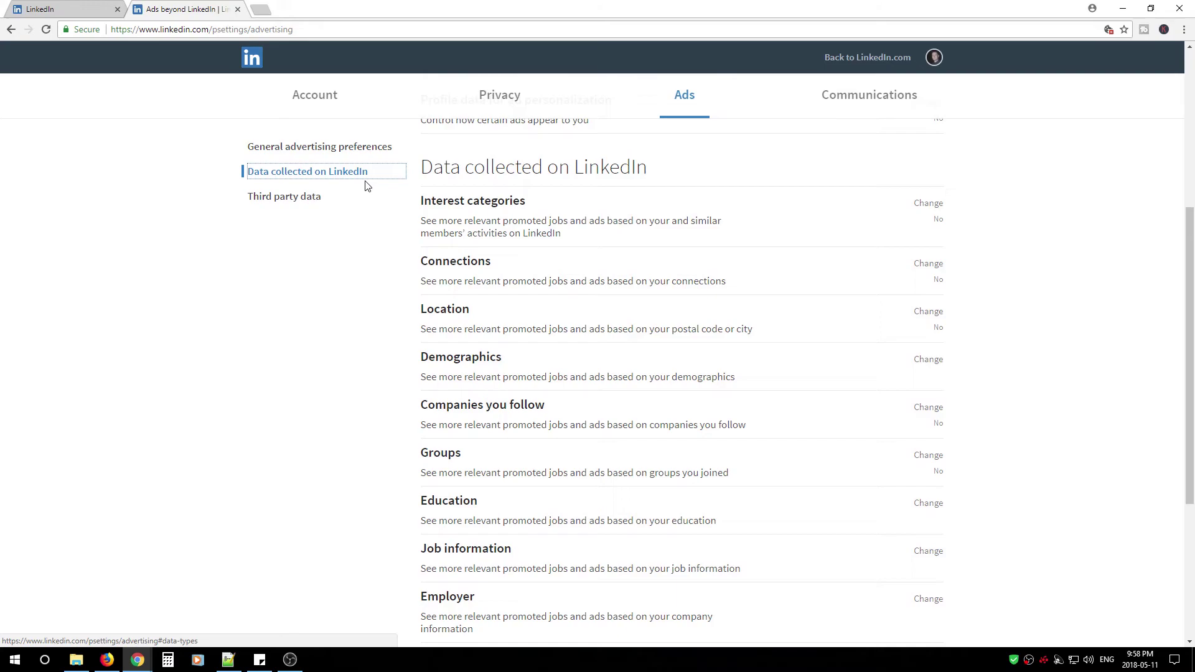
scroll(515, 245, "down", 1)
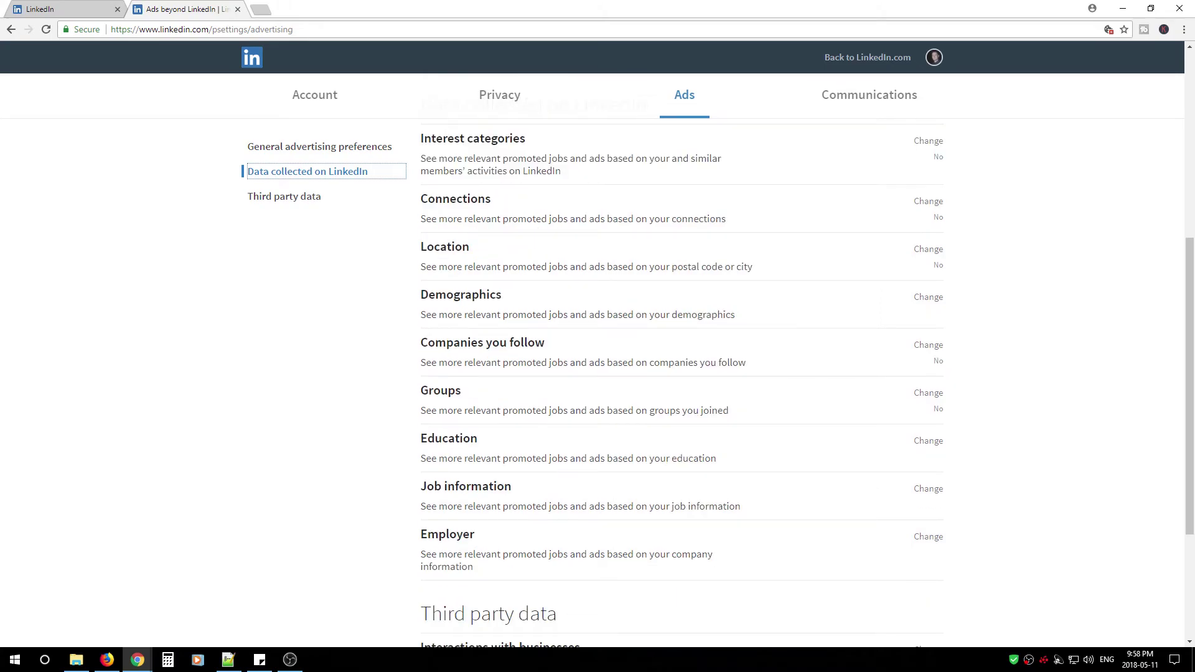
left_click(565, 174)
left_click(523, 163)
left_click(483, 218)
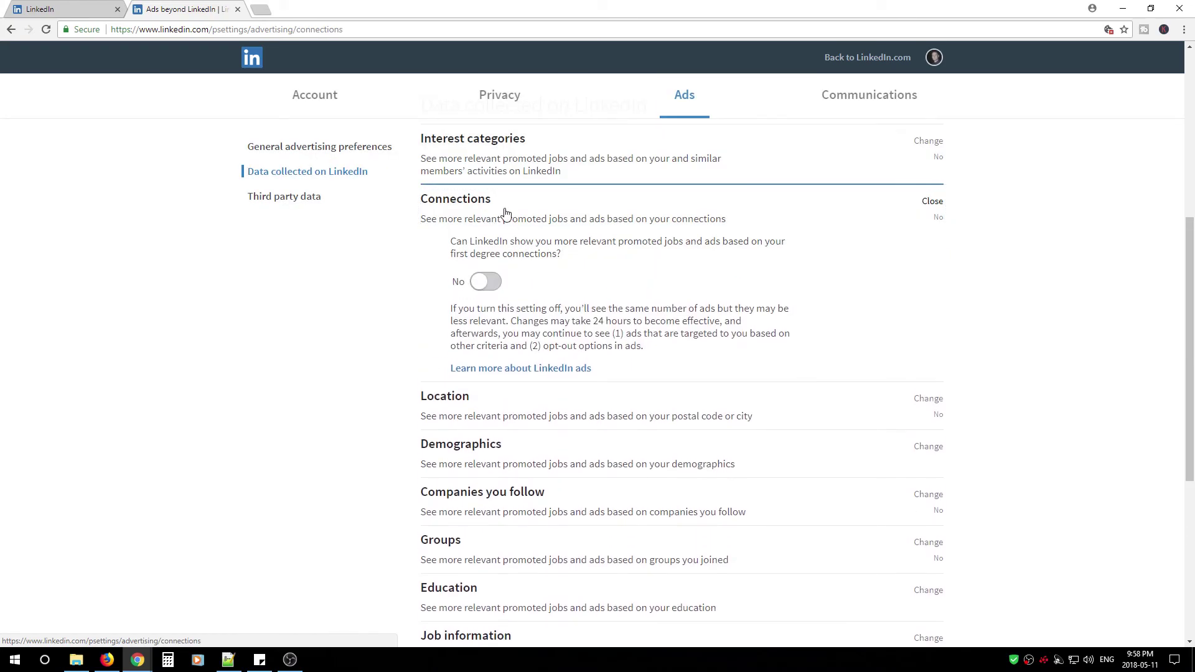
left_click(468, 213)
left_click(475, 259)
left_click(480, 264)
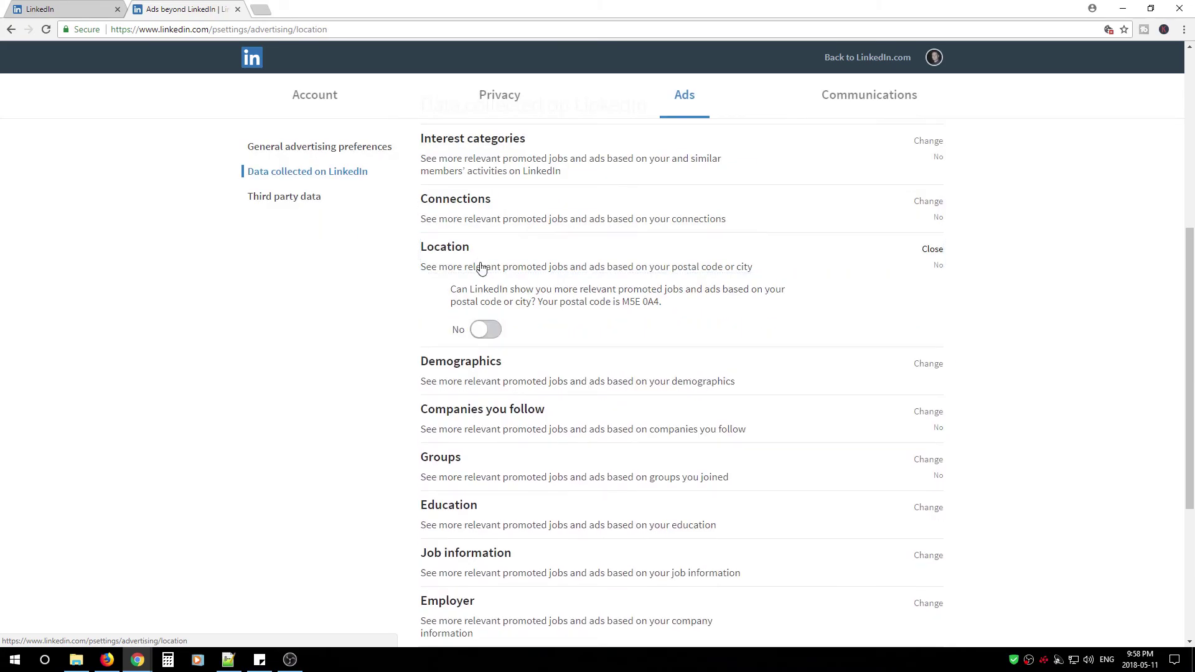
Review the Companies you follow and Groups ad settings, and expand the Employer setting
left_click(485, 362)
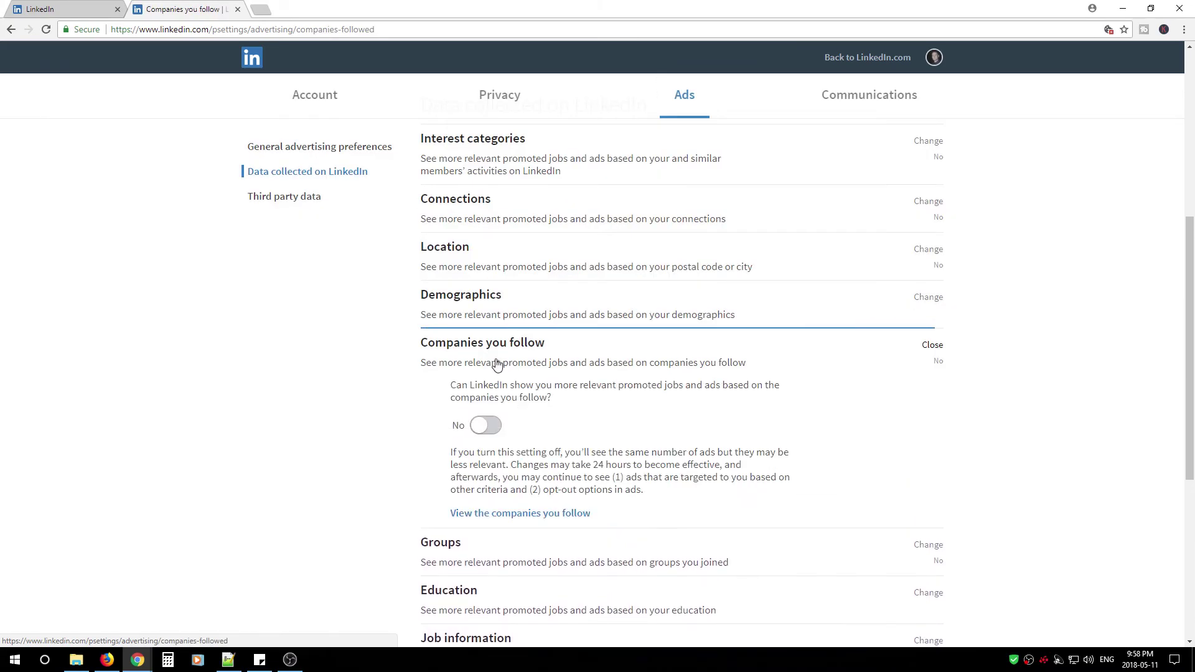
left_click(495, 383)
left_click(475, 411)
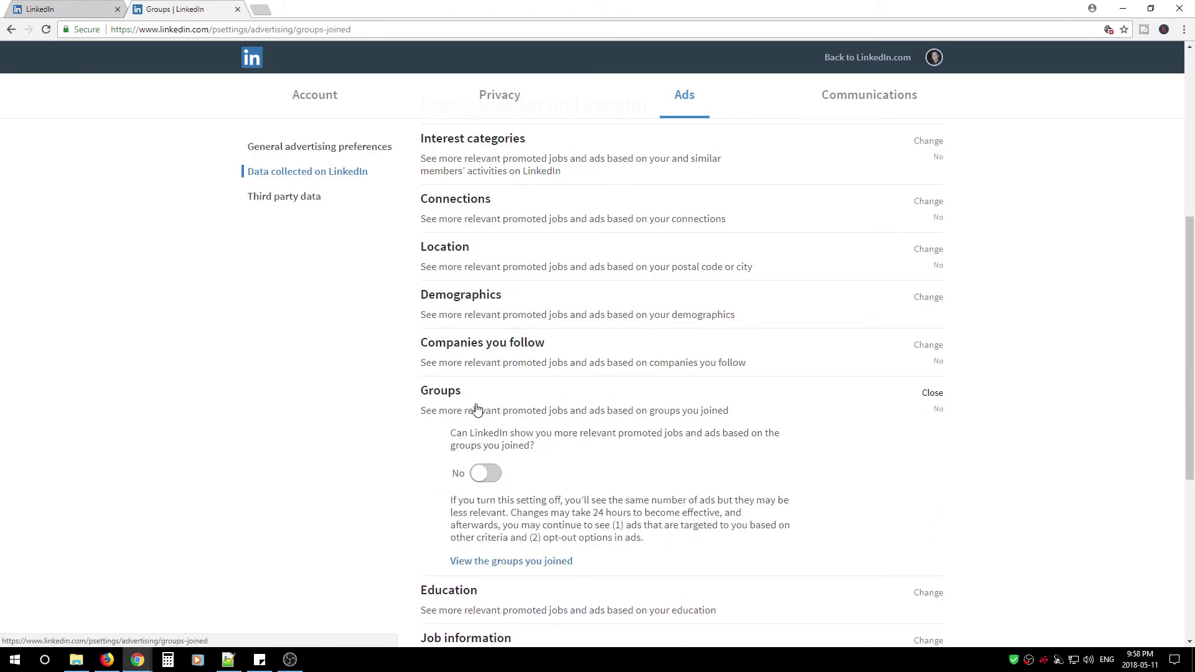
left_click(475, 411)
scroll(479, 409, "down", 1)
scroll(478, 409, "down", 1)
left_click(525, 420)
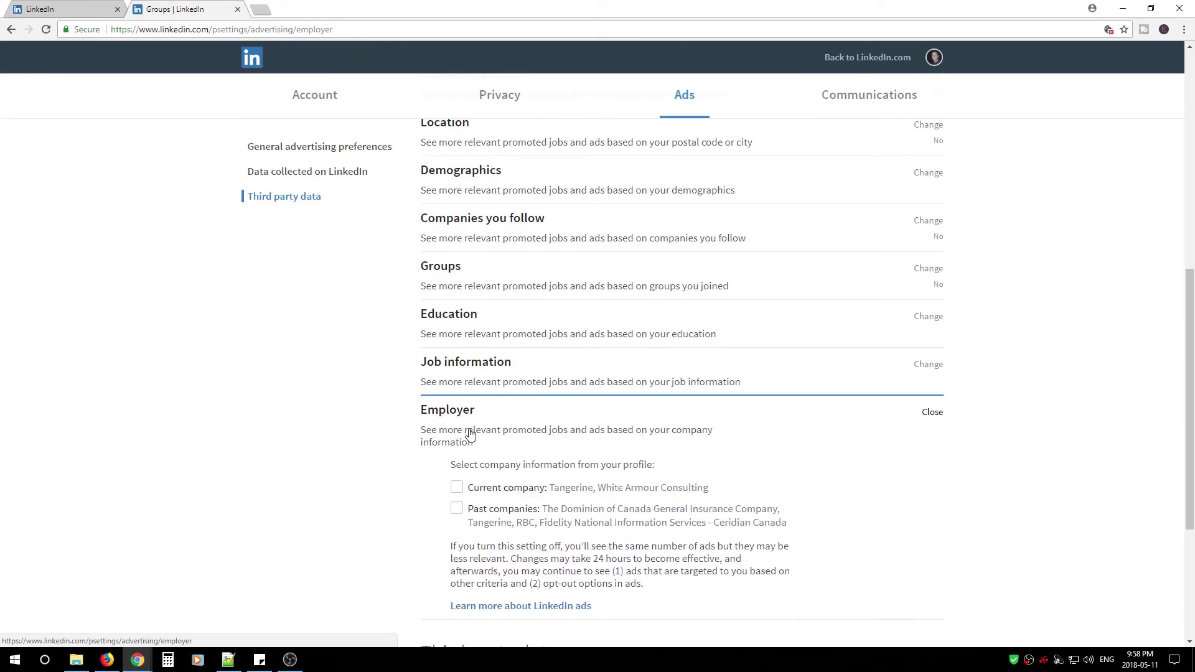
Collapse the Employer setting and review the Ad-related actions and Interactions with businesses settings under Third party data
left_click(461, 425)
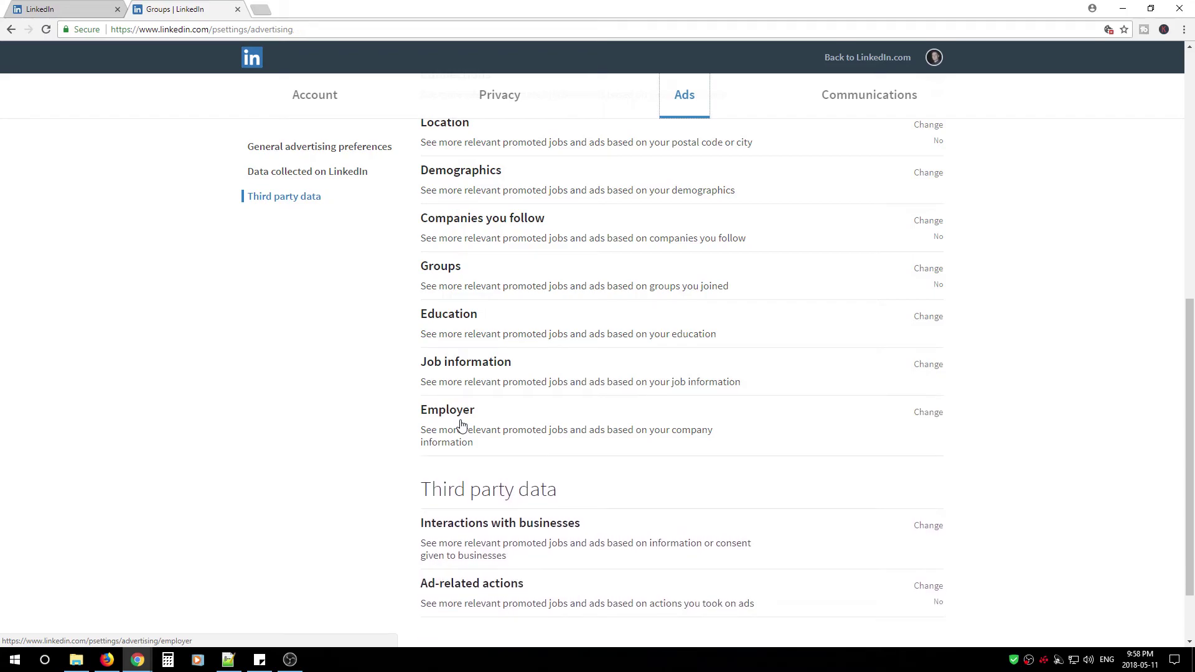
scroll(461, 426, "down", 2)
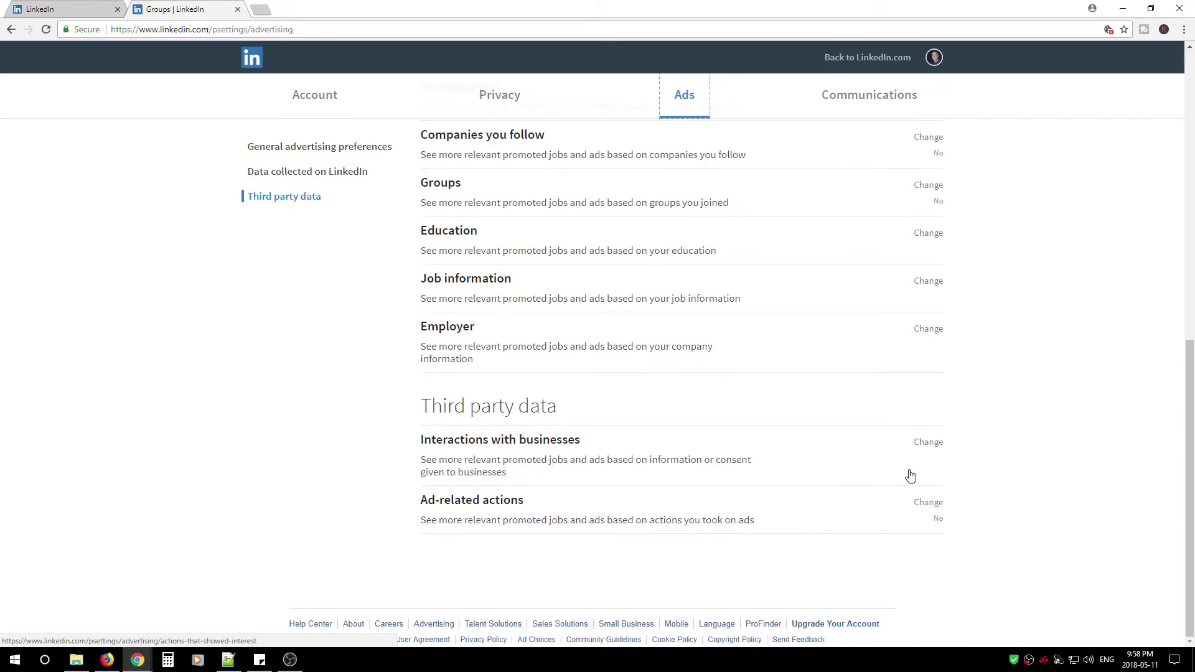
left_click(459, 514)
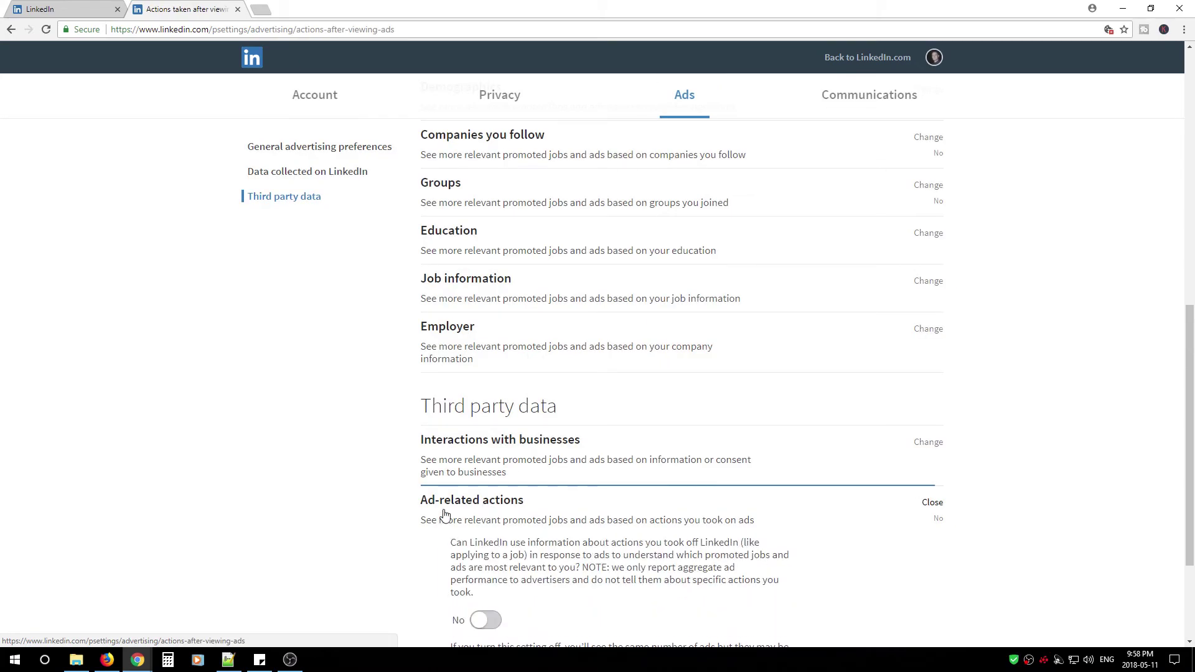
left_click(478, 517)
left_click(488, 462)
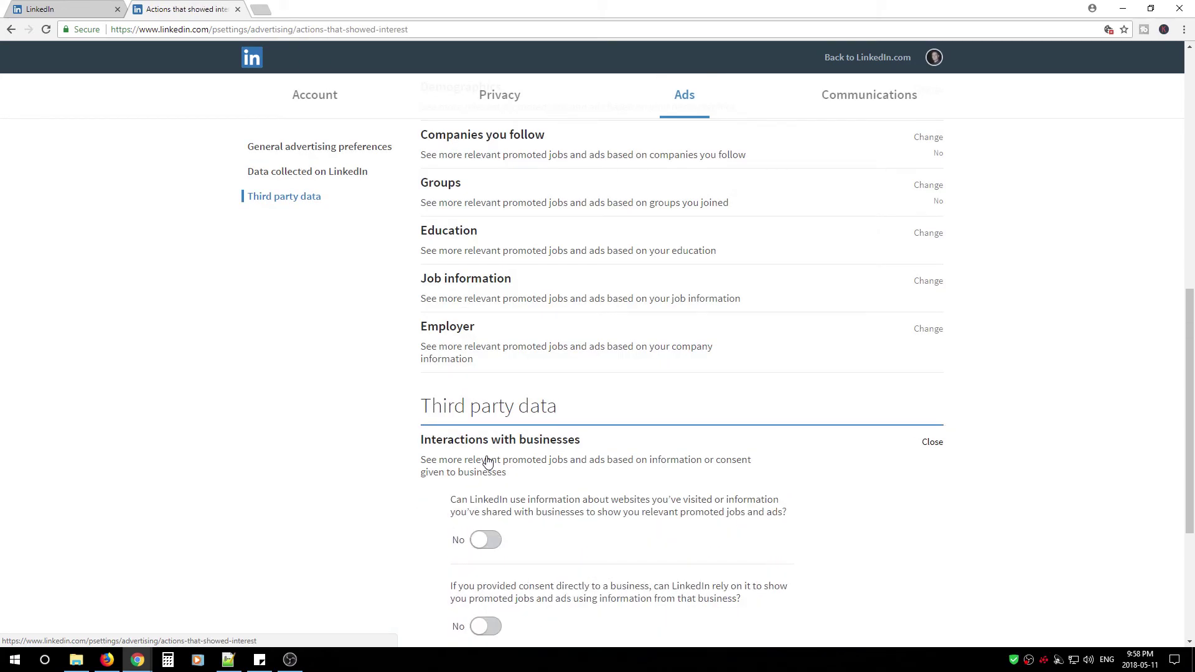
left_click(488, 462)
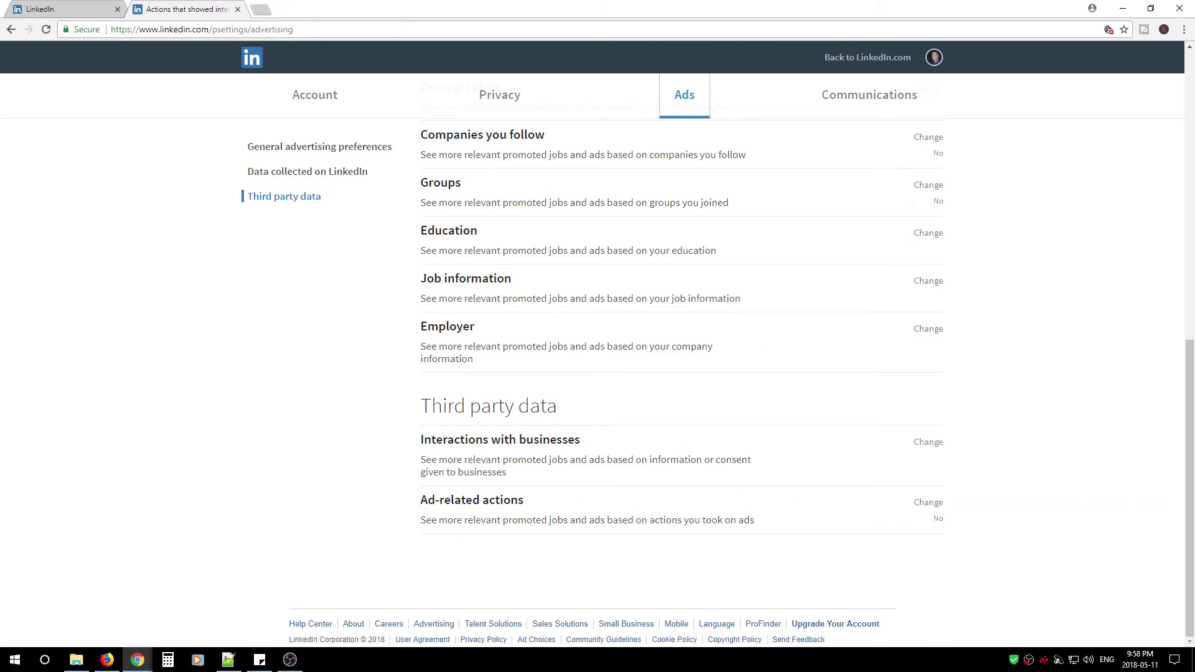
Open the Communications settings and review the Preferences, Groups and LinkedIn messages sections
left_click(847, 99)
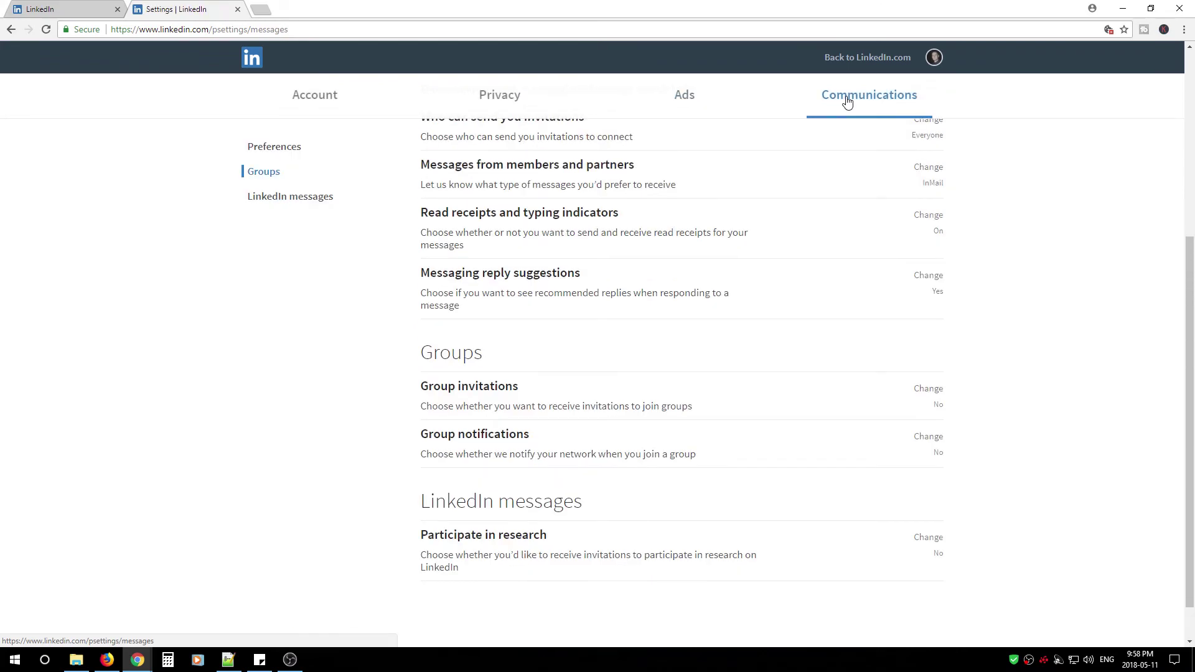
left_click(269, 198)
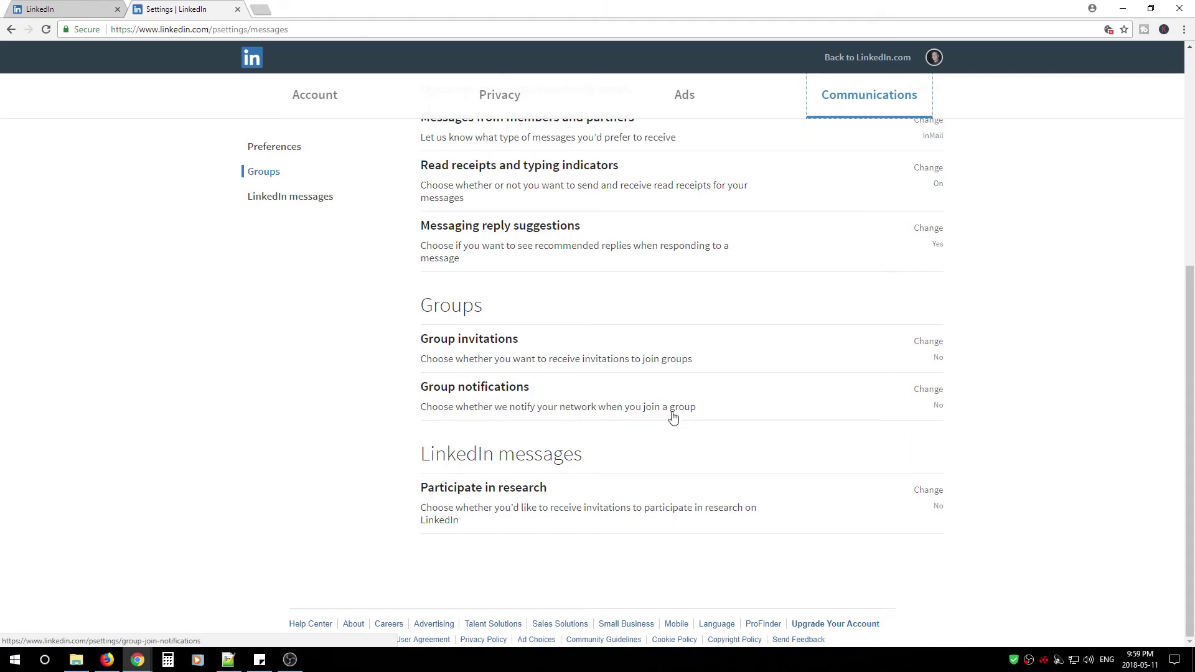
scroll(701, 402, "up", 5)
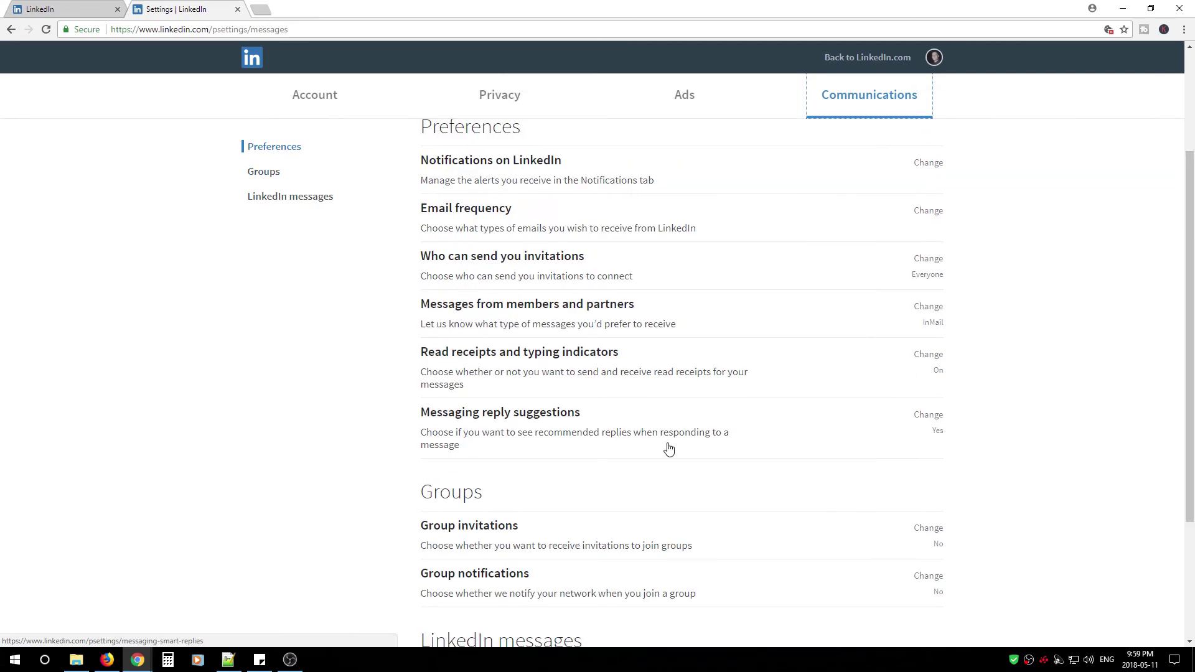
scroll(668, 455, "down", 1)
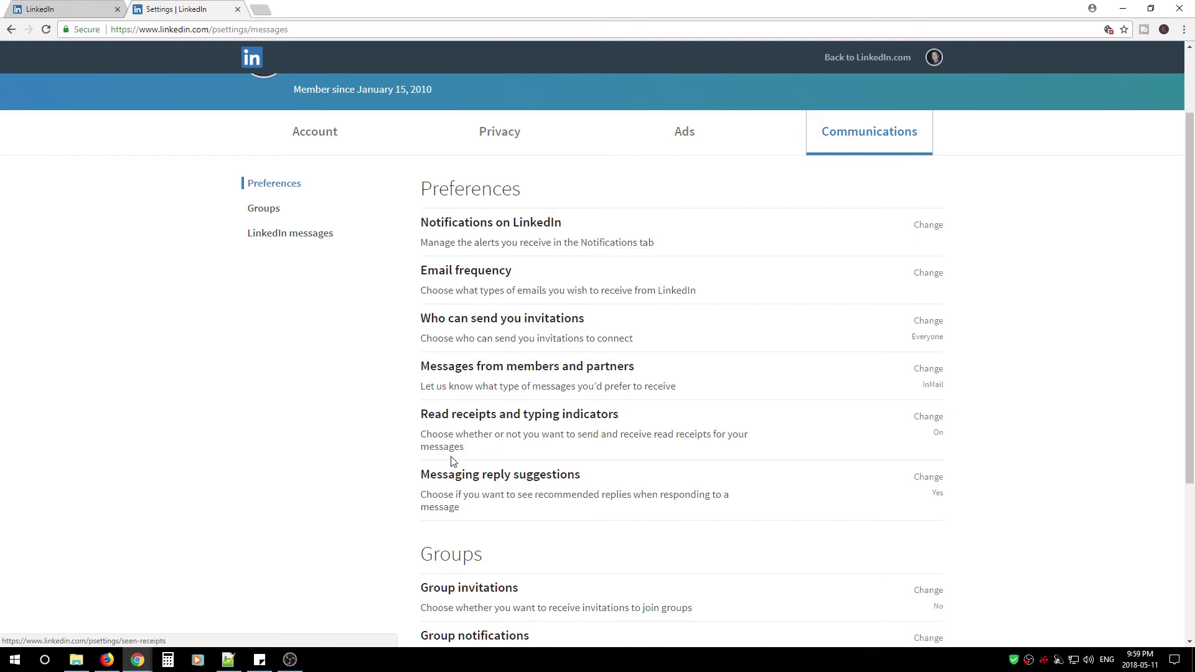
scroll(454, 458, "down", 4)
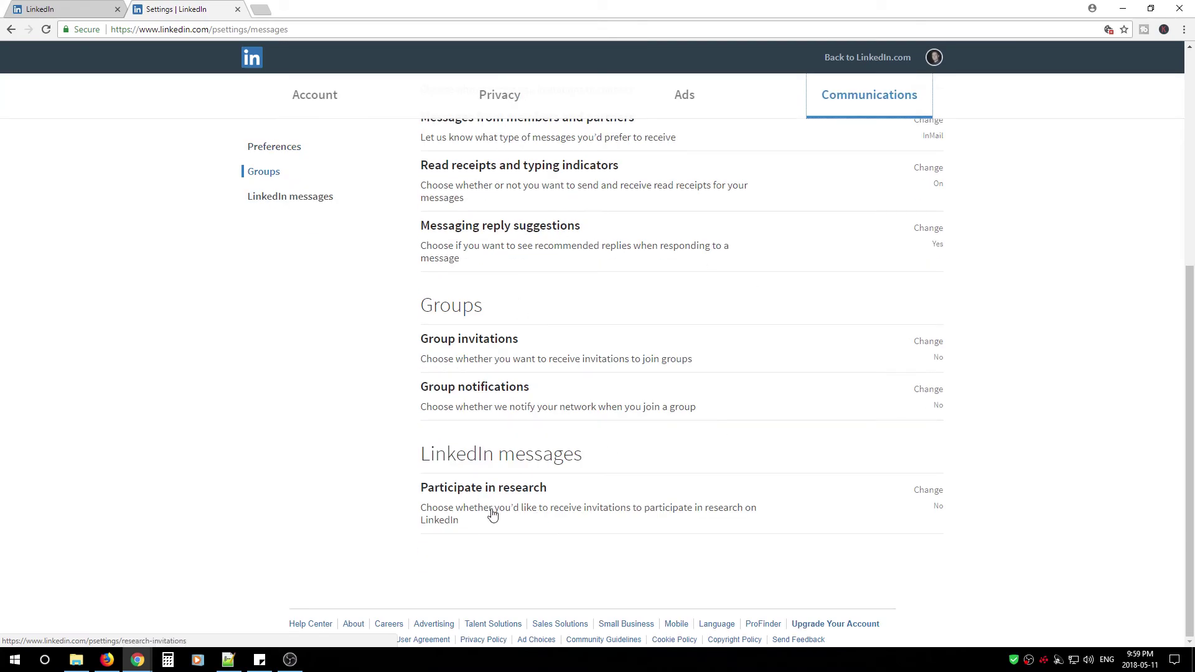